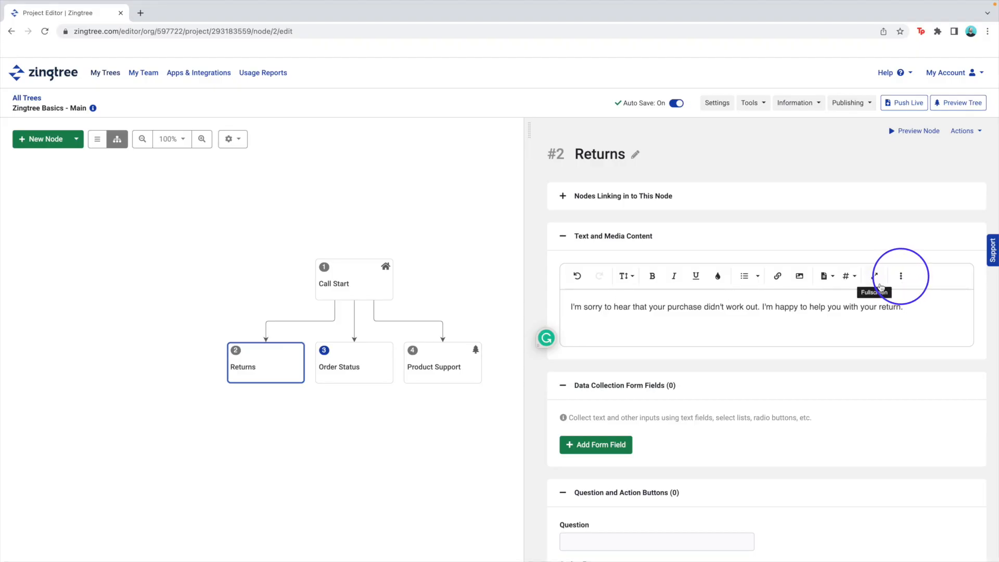
Insert a 1 × 1 table below the apology sentence in the Returns node's text content.
click(900, 279)
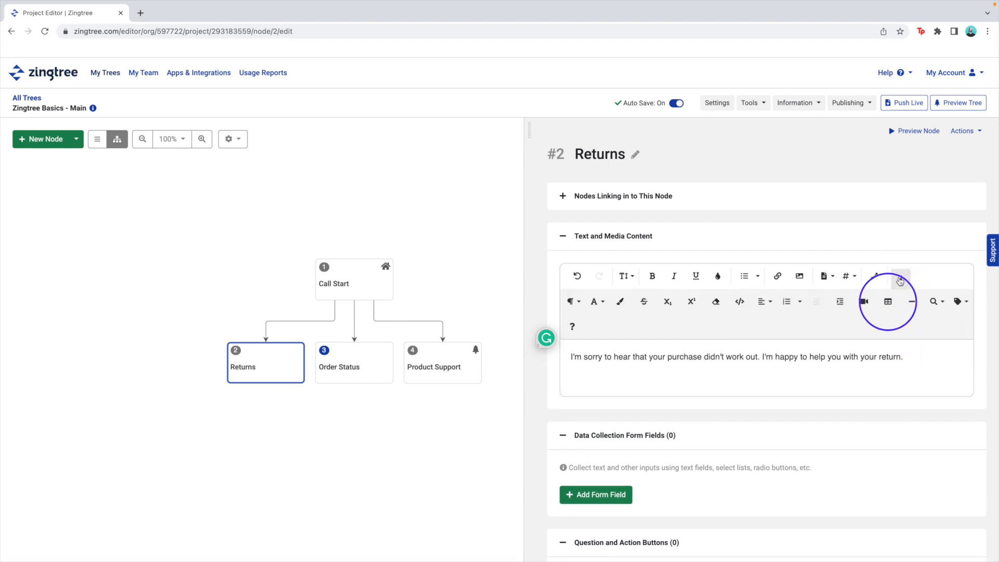
click(887, 303)
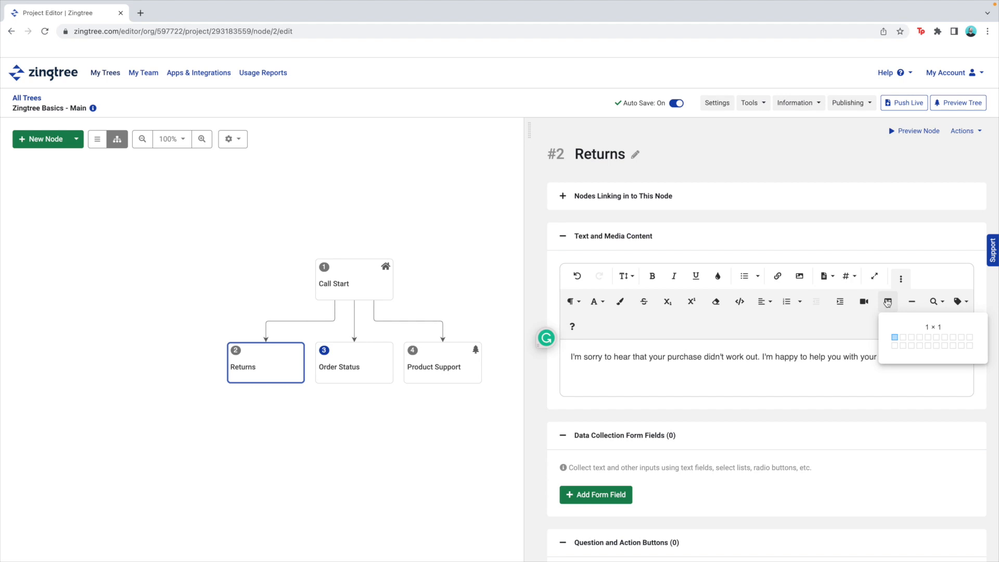
click(895, 339)
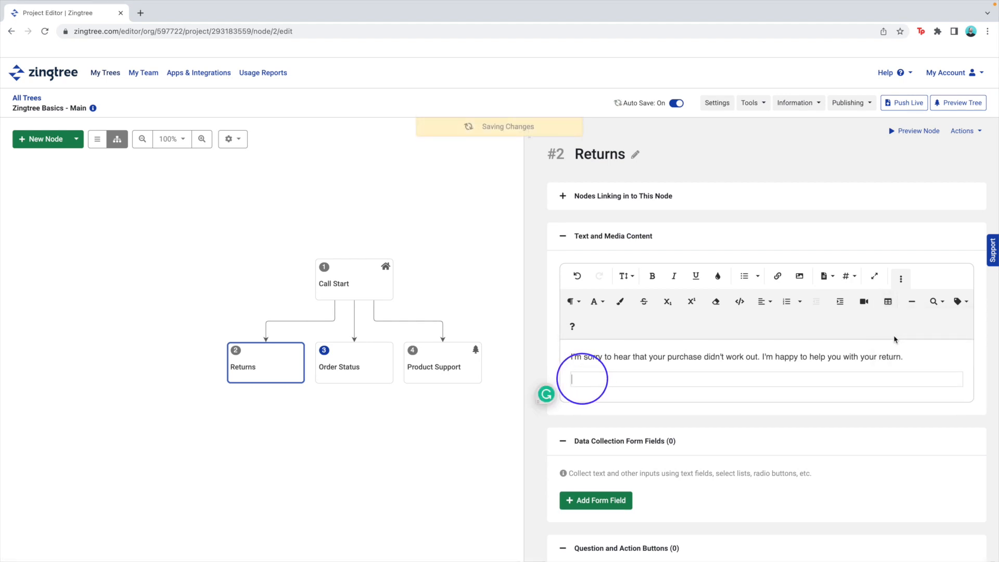
Write the italic cell text "Agent: Collect information and then lookup the order in the system to confirm the product ordered and the number of days since purchase.".
click(582, 379)
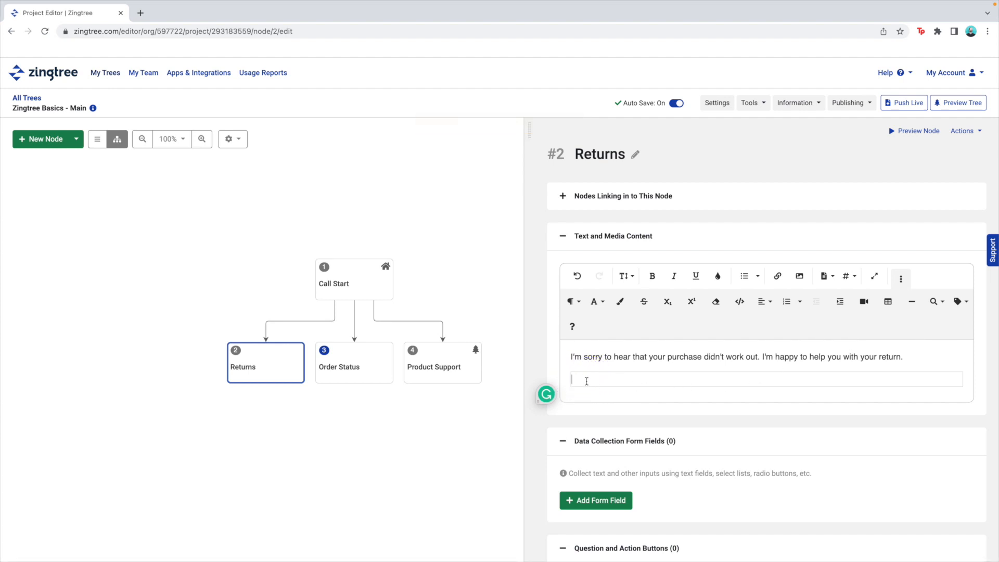
text(Agent)
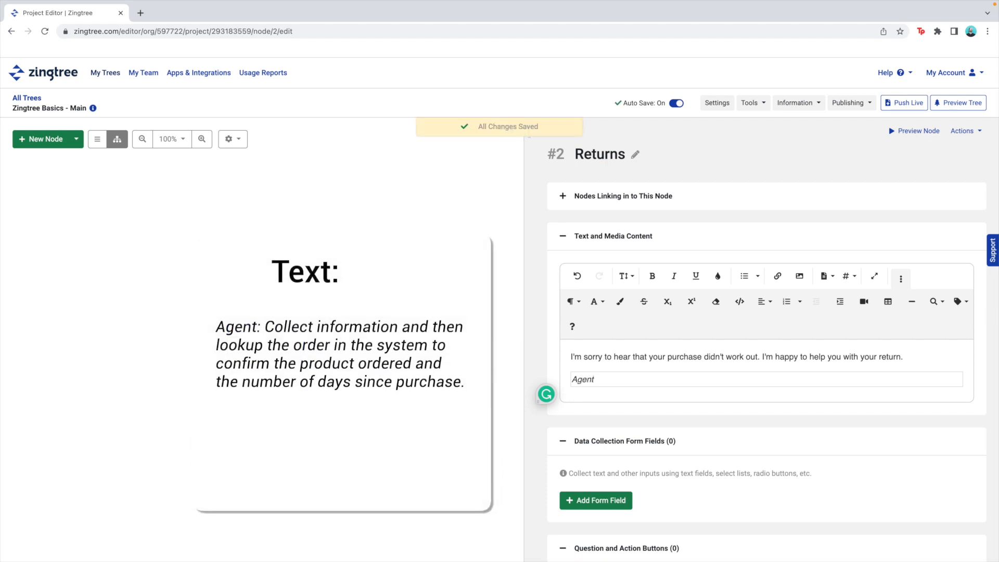
text(: Collect)
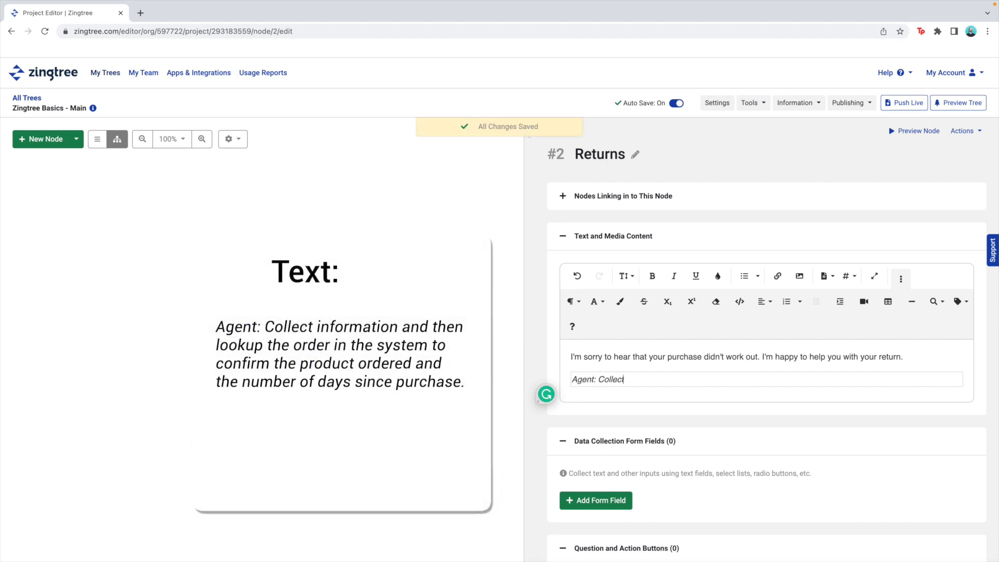
text( information and then lo)
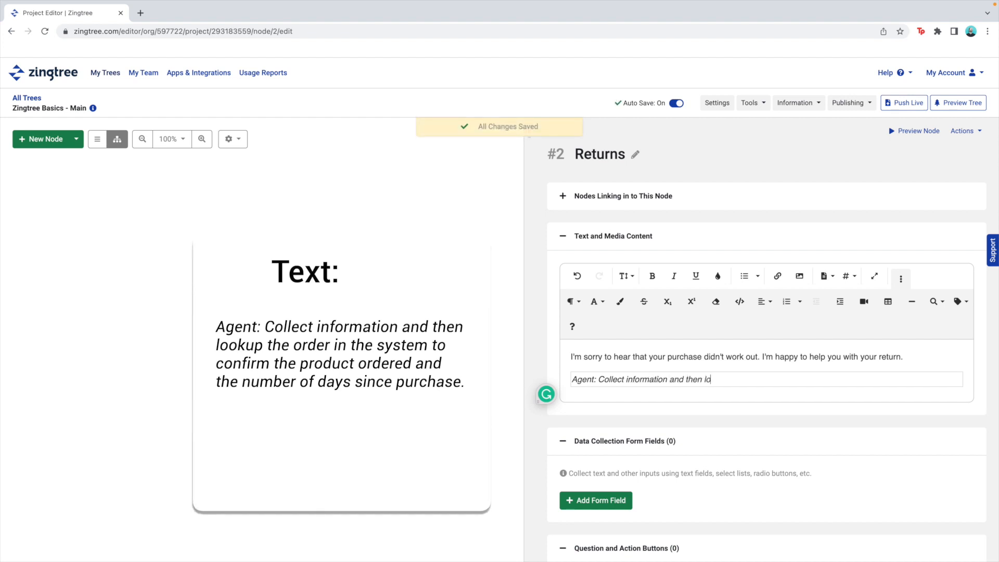
text(okup the order in the system to confirm the)
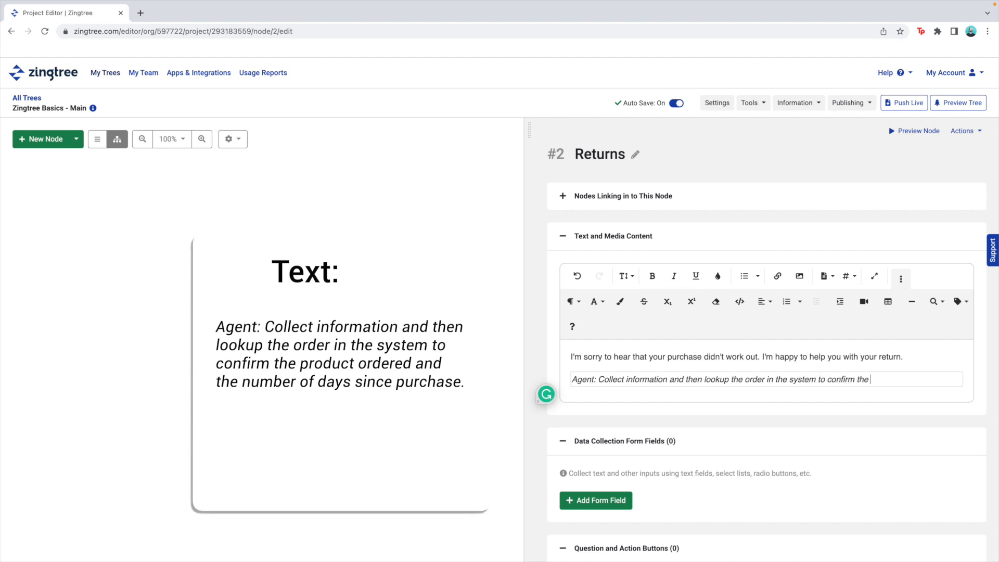
text( product orde)
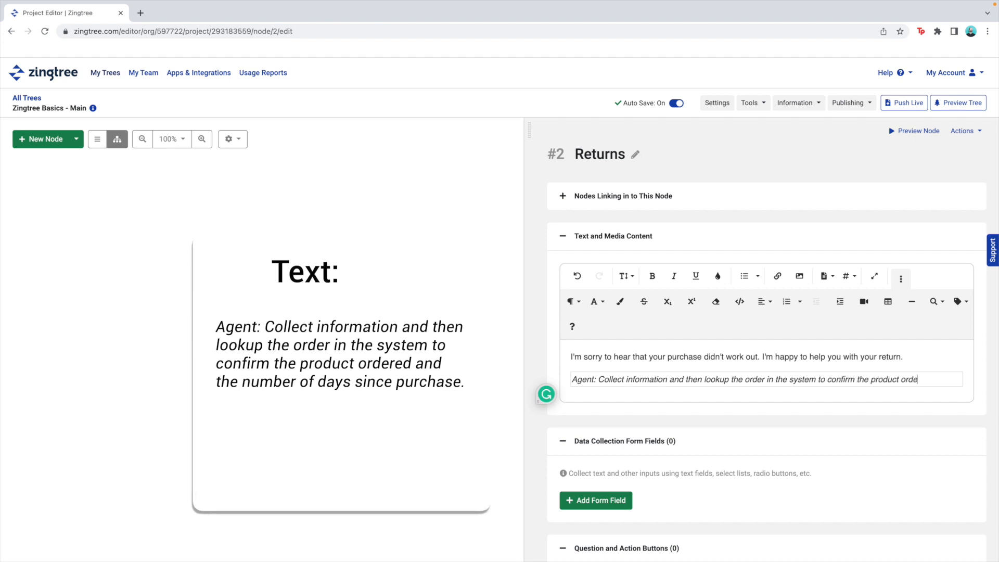
text(red and the number o)
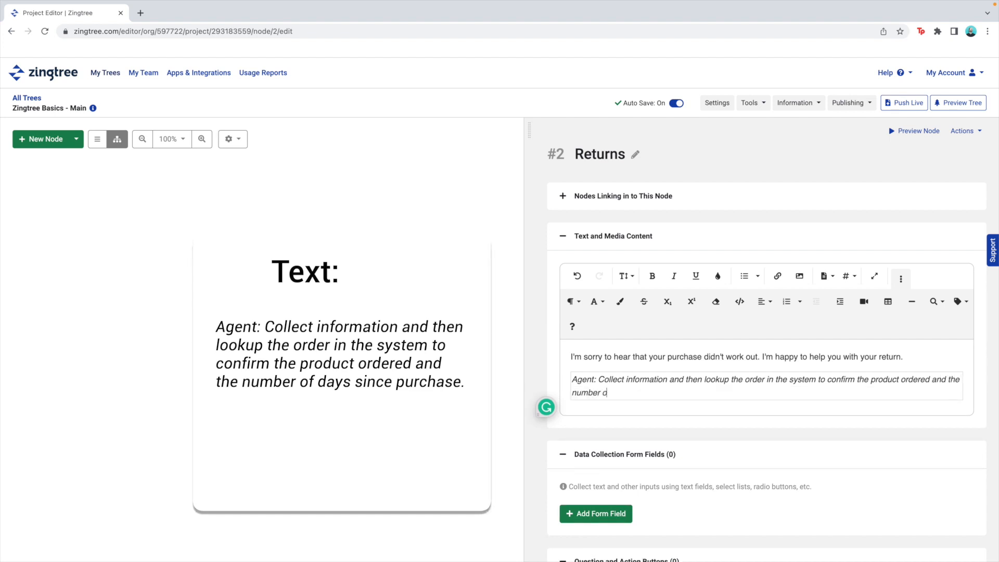
text(f days since purc)
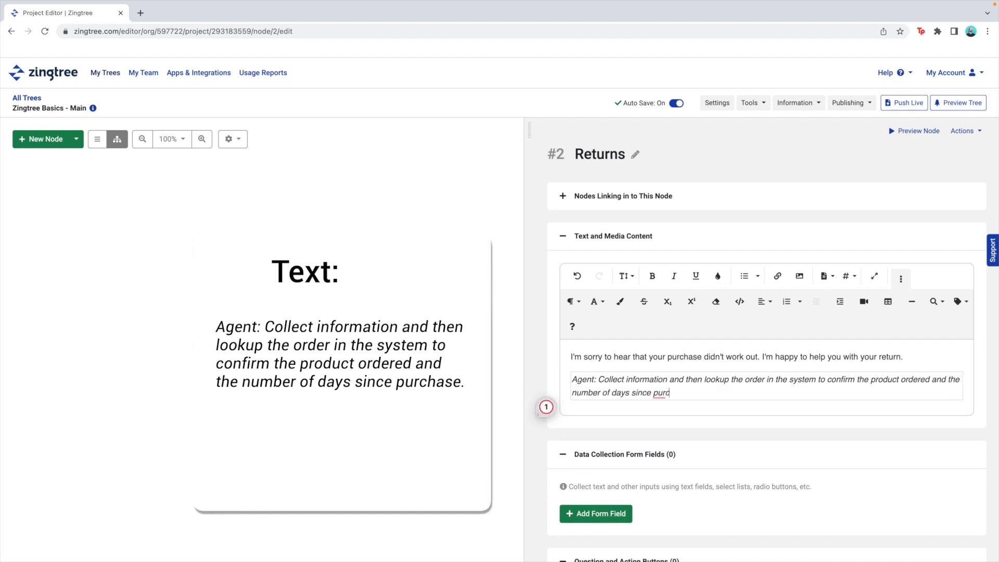
text(hase.)
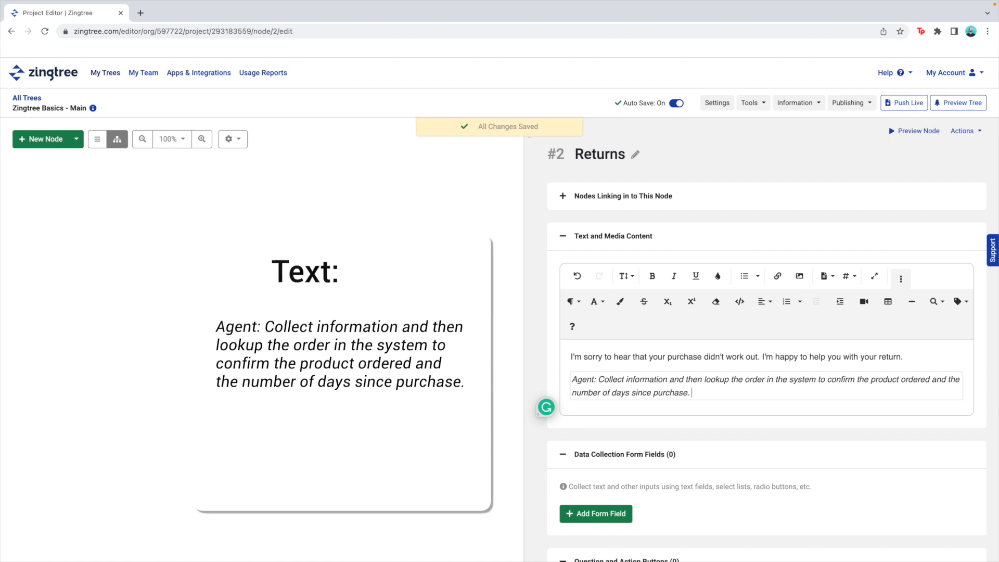
Give the table cell holding the agent instruction a light blue background and make its text white.
click(607, 379)
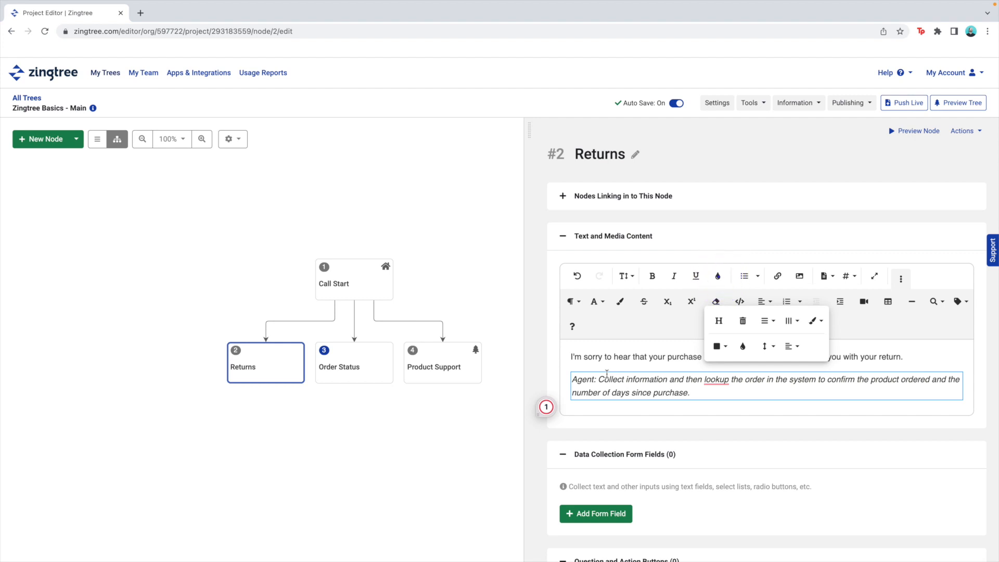
click(743, 346)
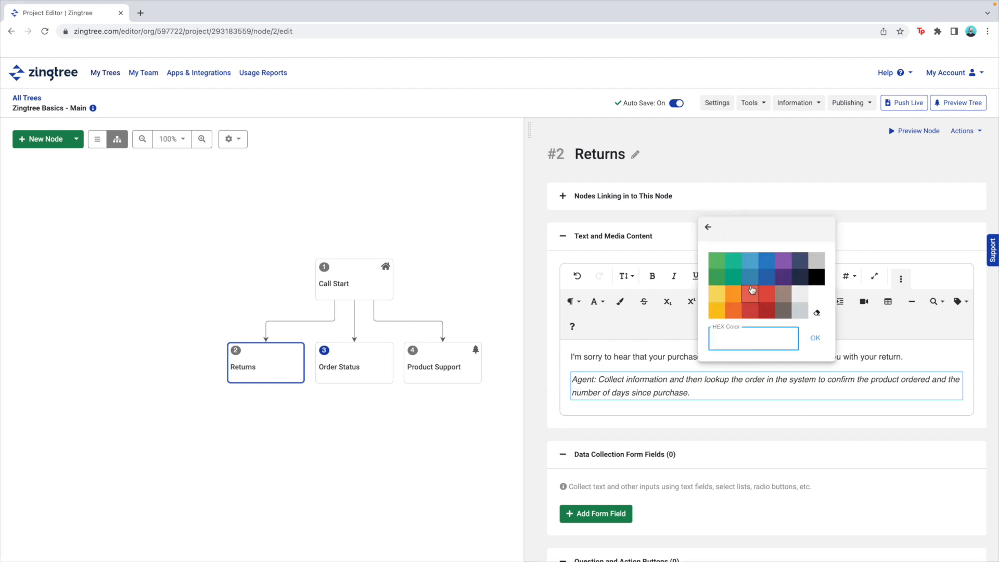
click(753, 267)
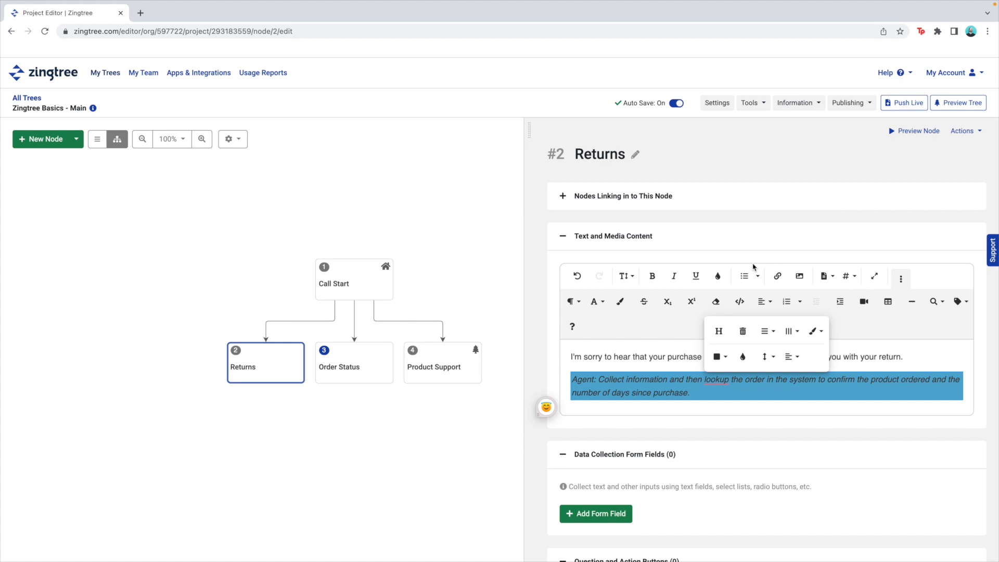
drag(695, 396, 573, 380)
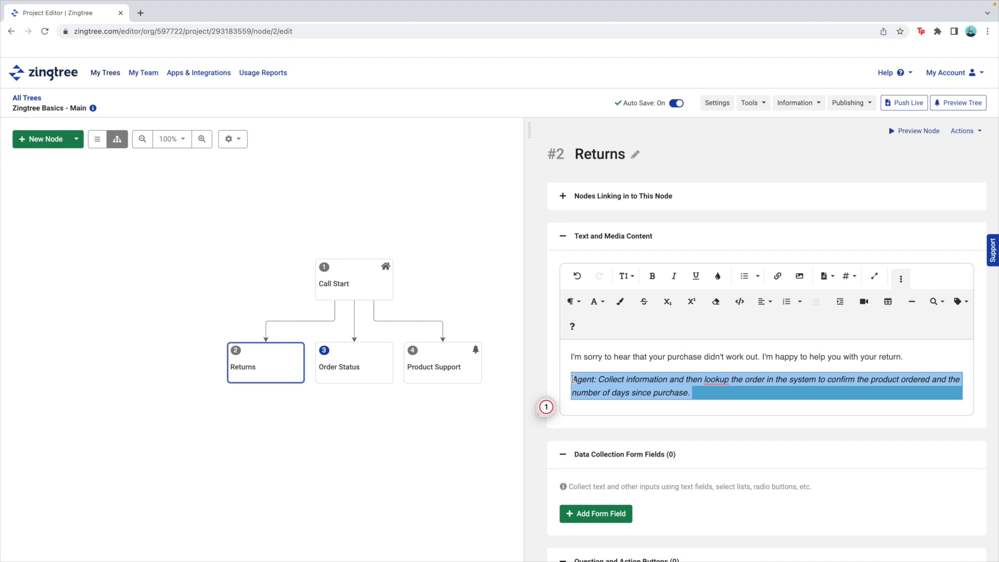
click(718, 277)
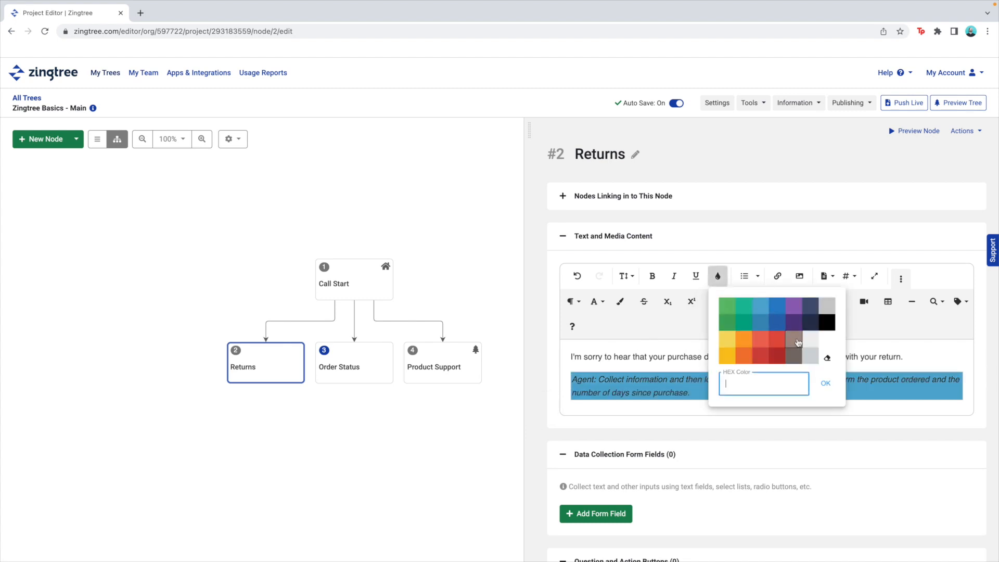
click(827, 341)
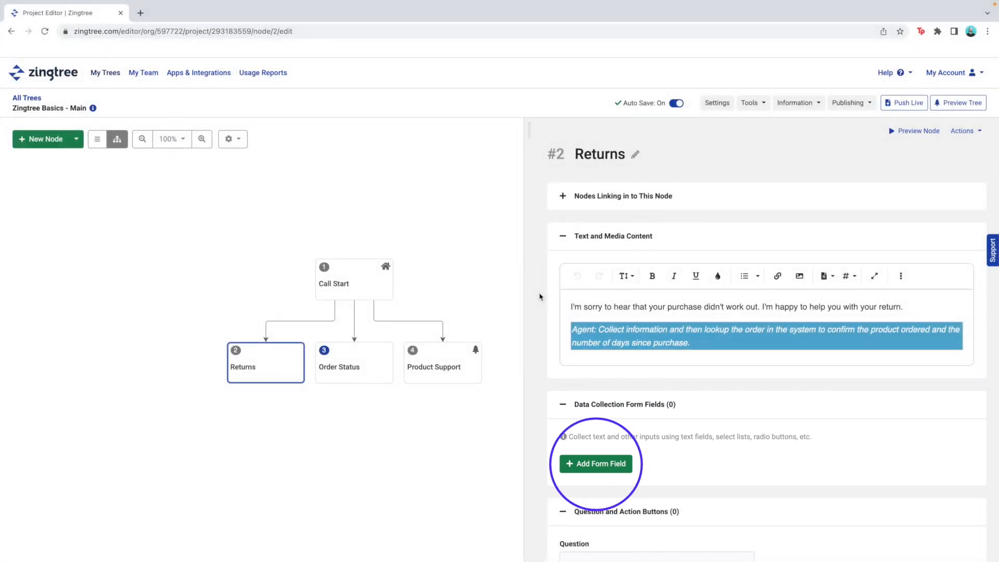
Add a Text data collection field to the Returns node with the variable first_name and the label "First Name:".
scroll(540, 297, down, 2)
scroll(540, 297, down, 3)
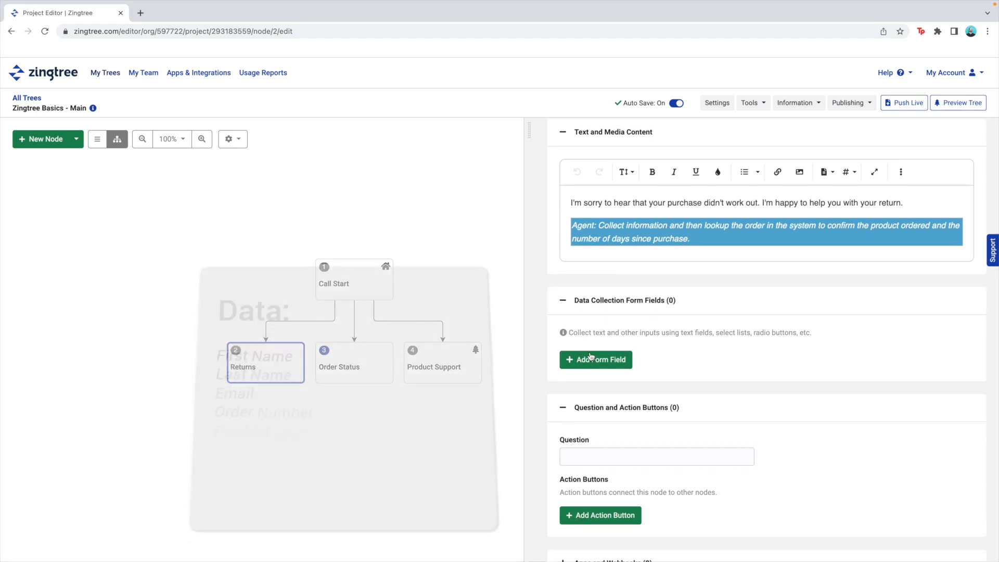
click(593, 360)
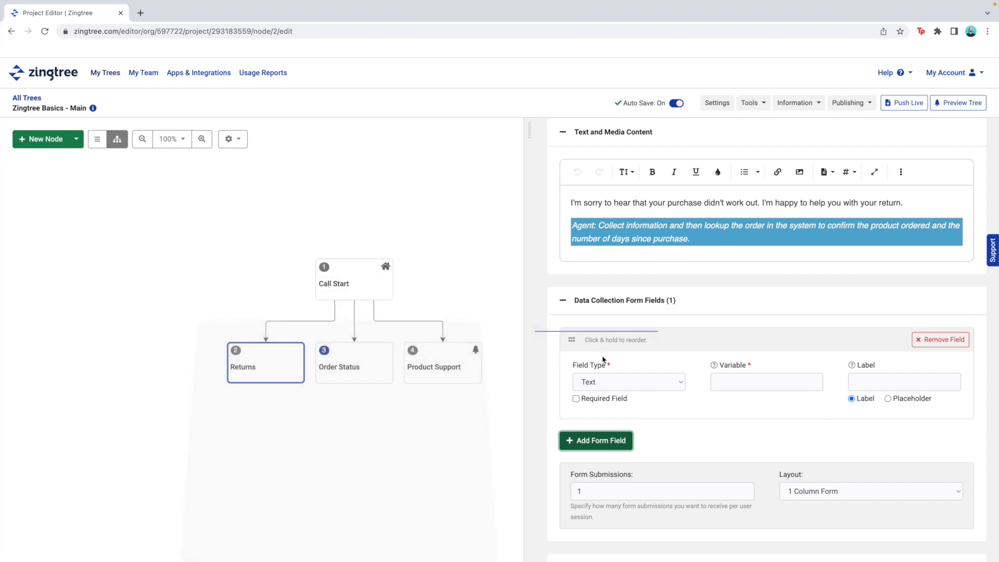
click(681, 384)
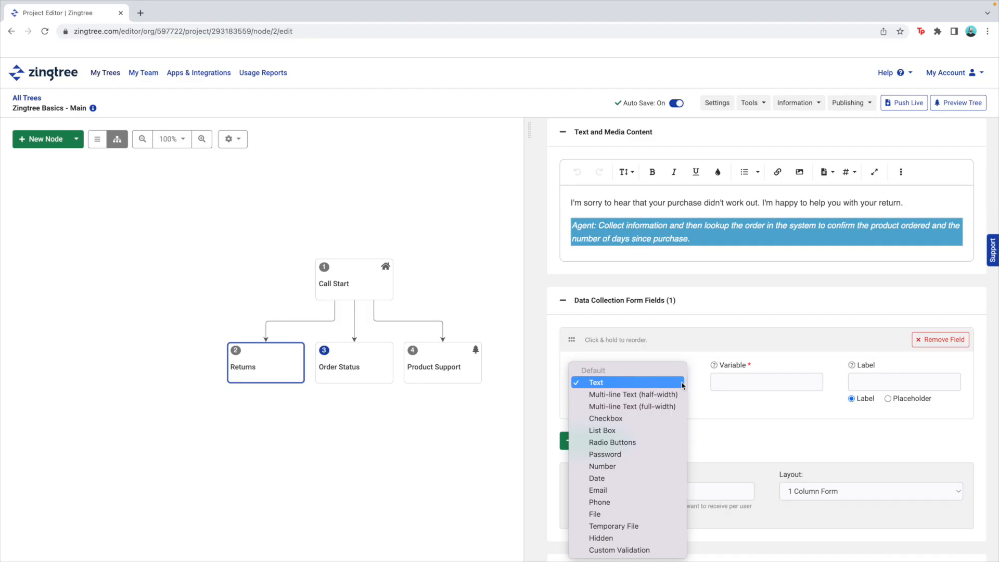
click(683, 385)
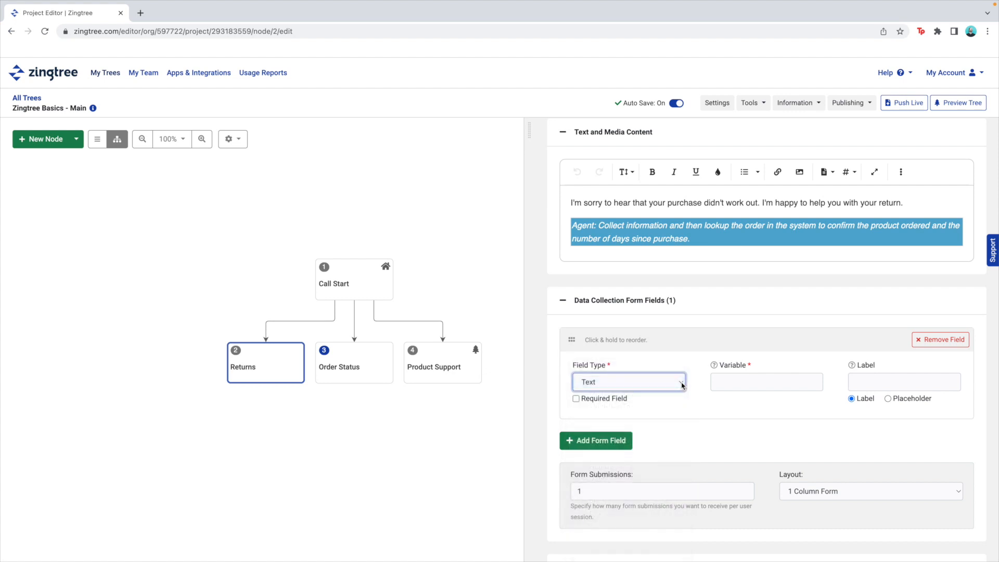
click(731, 383)
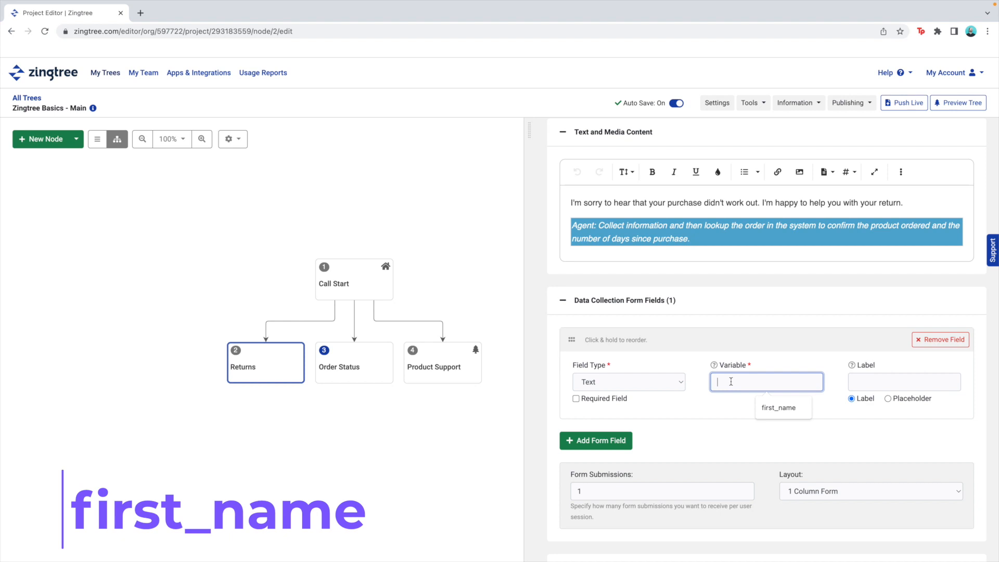
text(first_name)
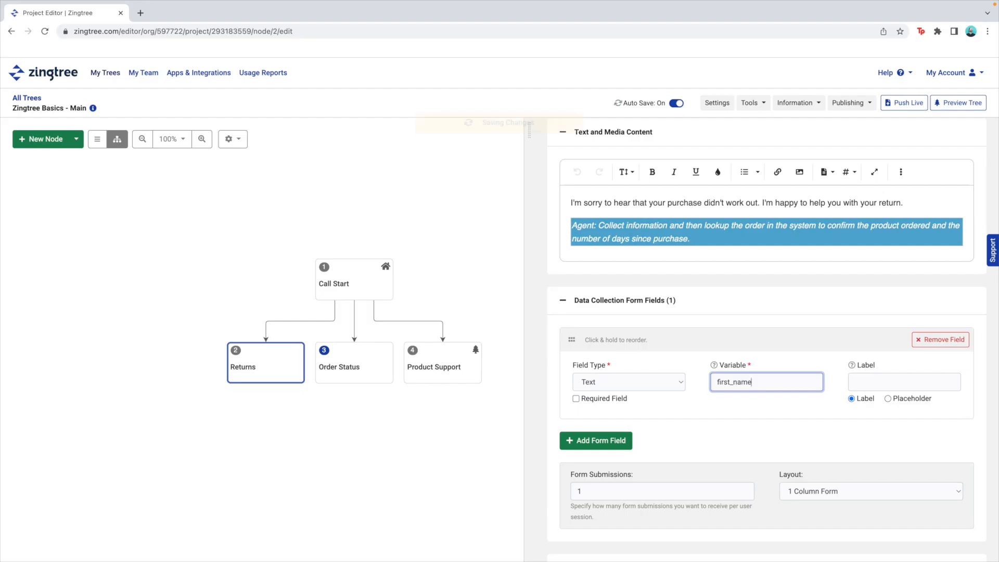
key(Tab)
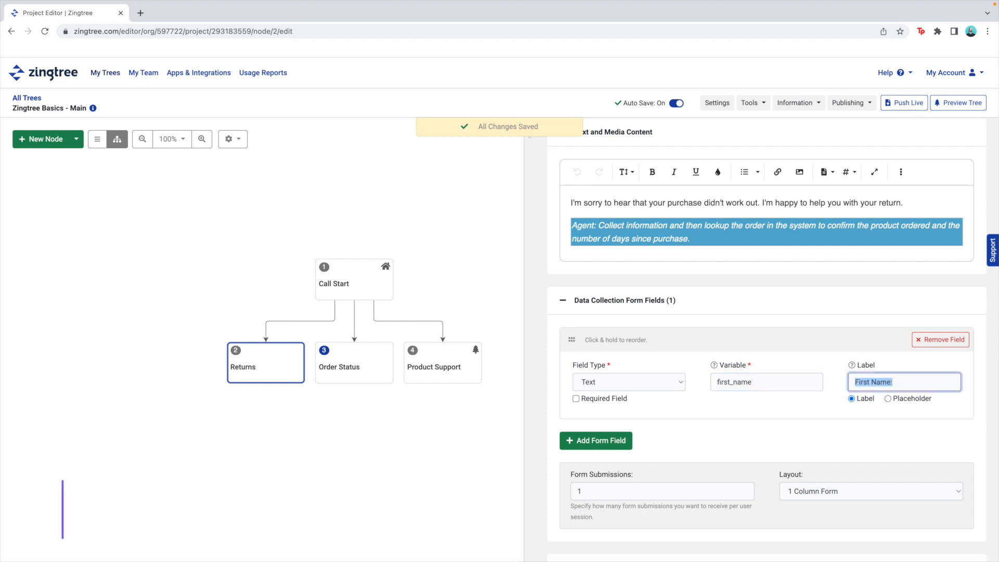
text(First)
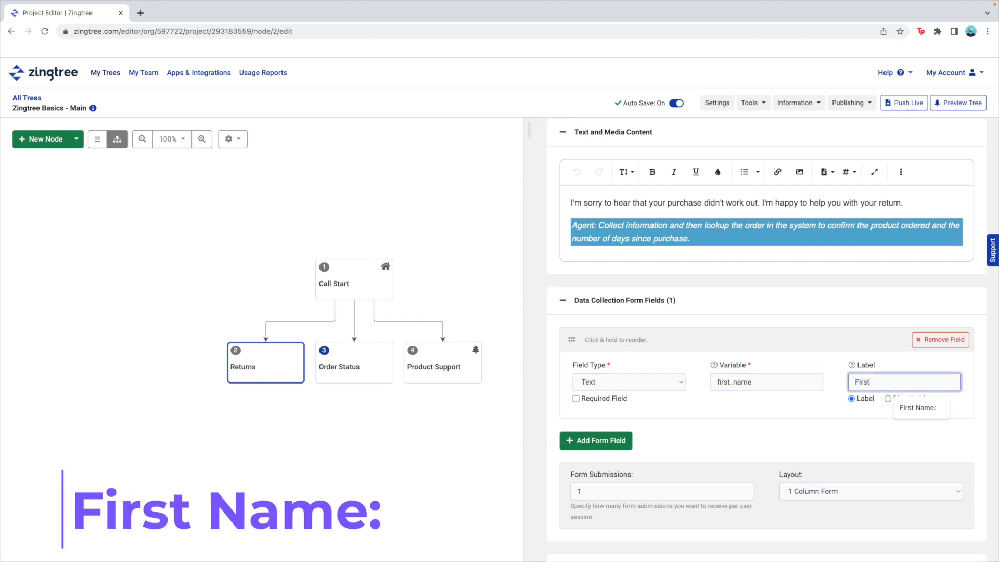
text( Name:)
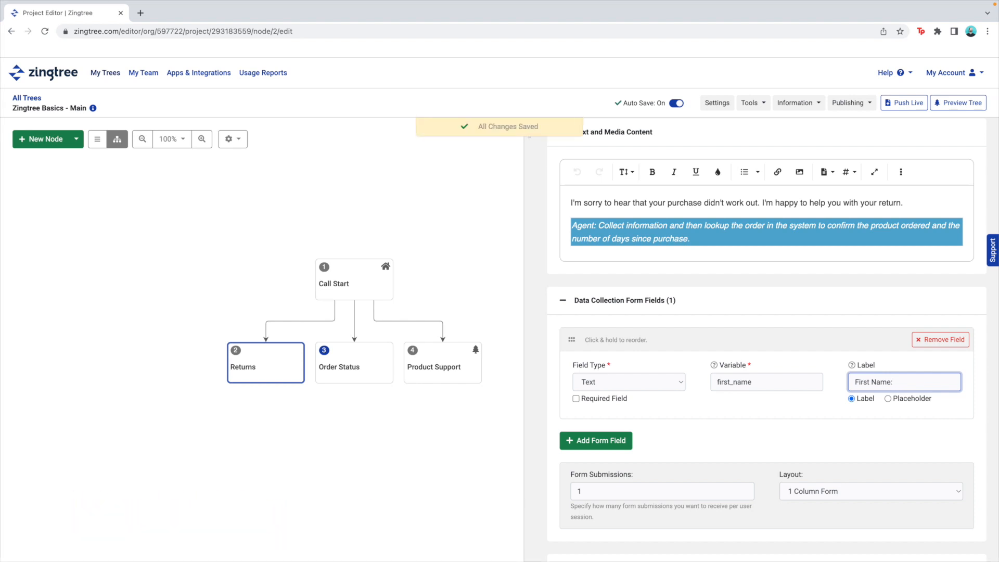
Add a second form field of type Text with the variable last_name and the label "Last Name:".
click(620, 440)
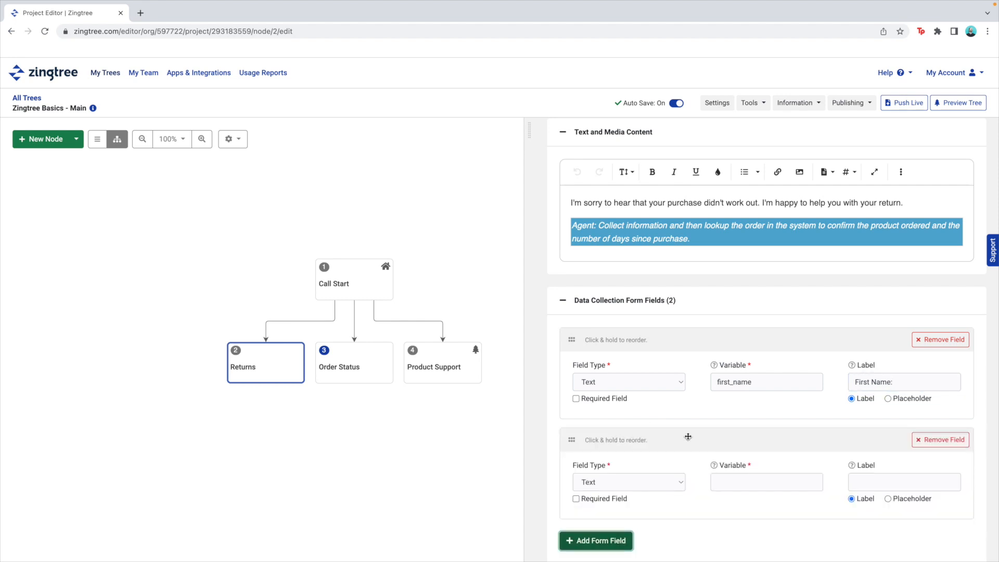
scroll(688, 437, down, 3)
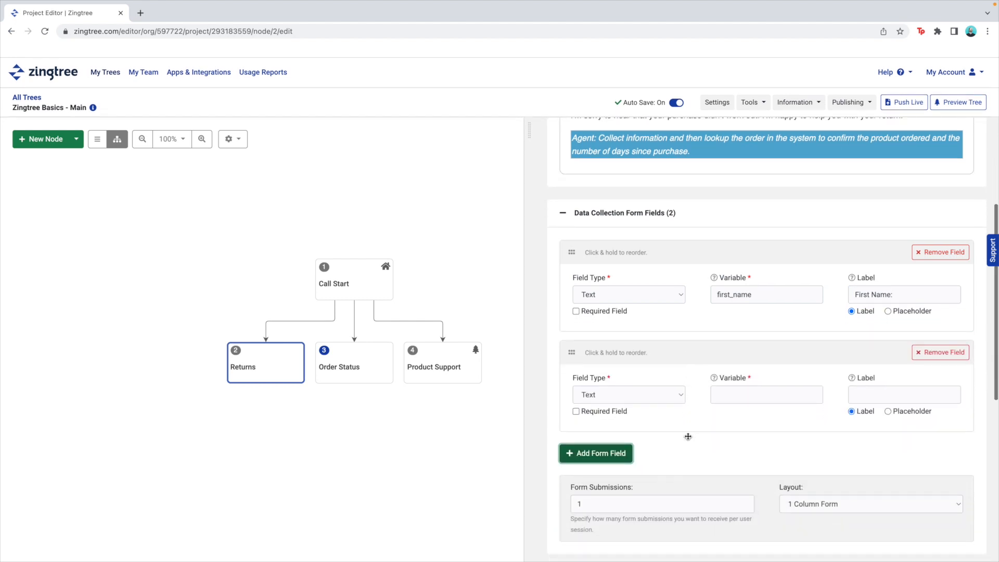
click(732, 391)
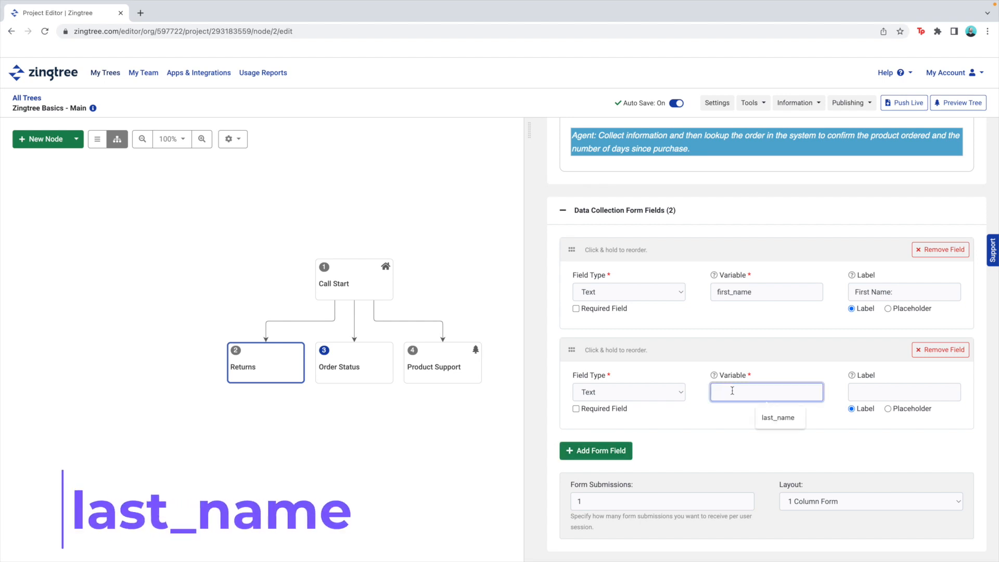
text(last_name)
key(Tab)
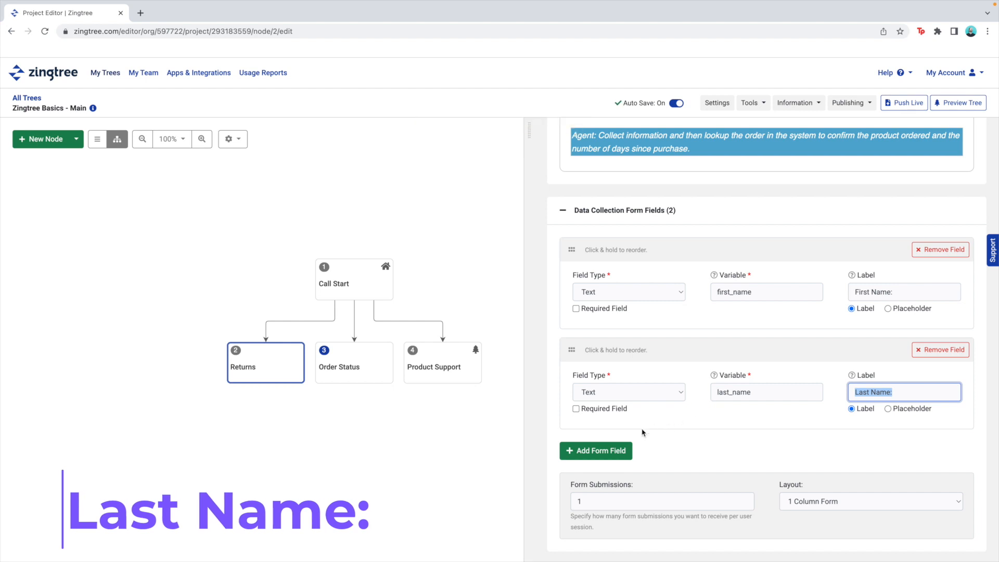
Add a third form field of type Email with the variable email and the label "Email:".
click(603, 451)
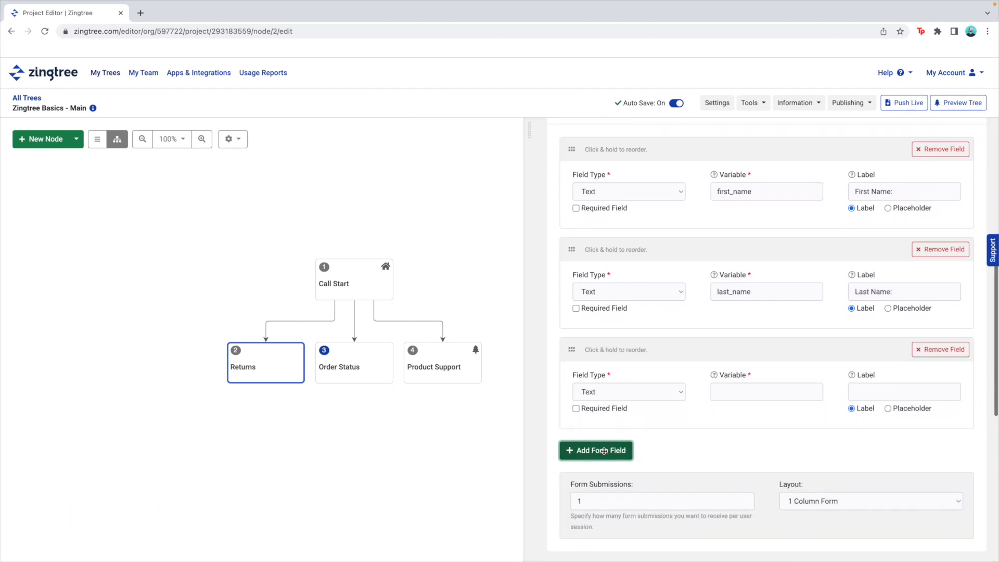
click(683, 395)
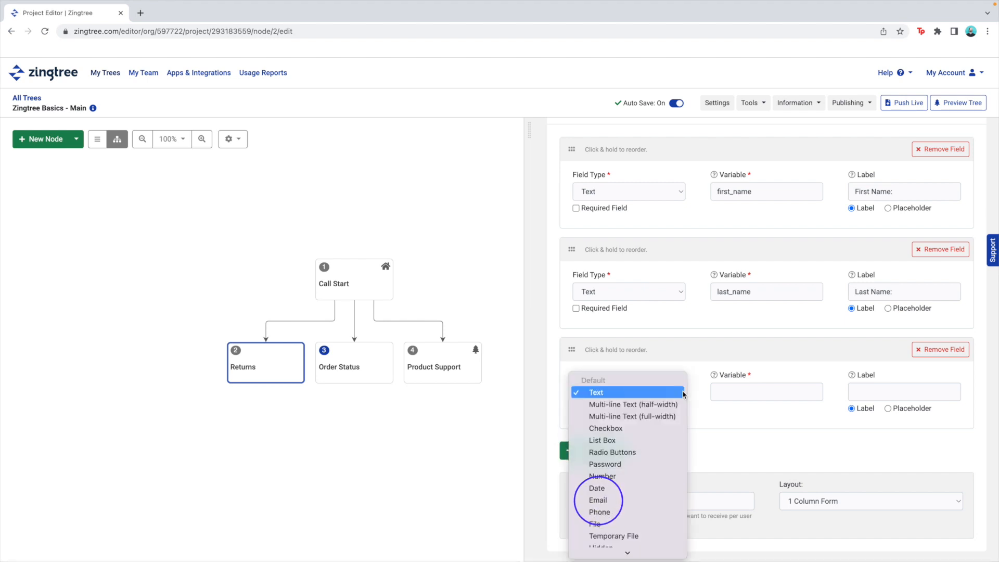
click(648, 500)
click(734, 394)
text(ai)
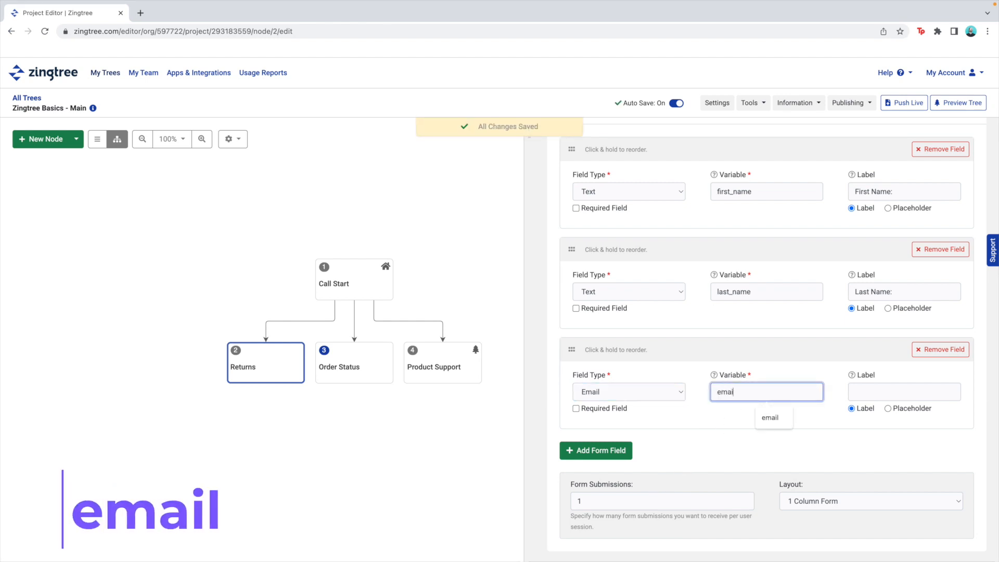
text(l)
key(Tab)
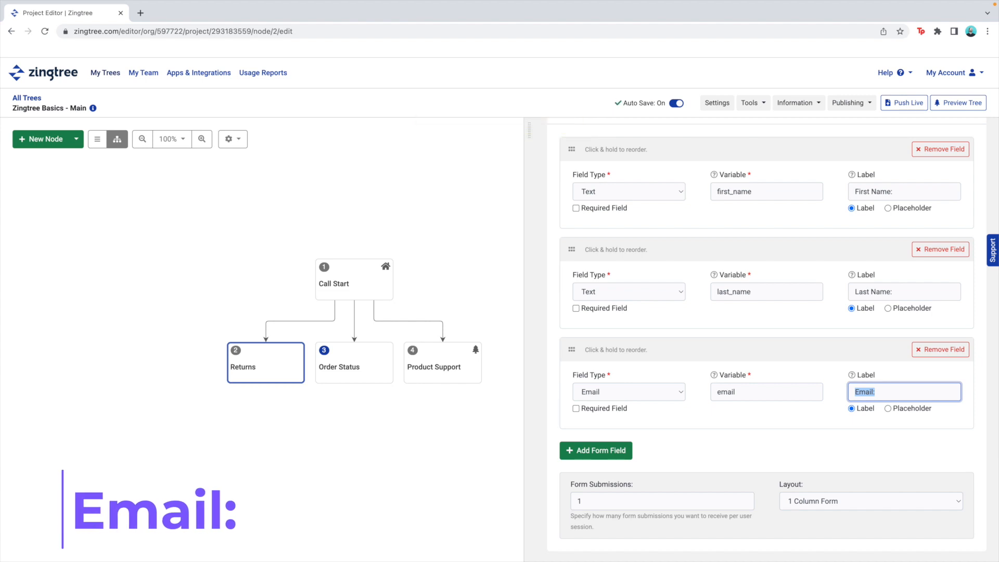
Add a fourth form field of type Number with the variable order_number and the label "Order Number:".
scroll(773, 343, down, 3)
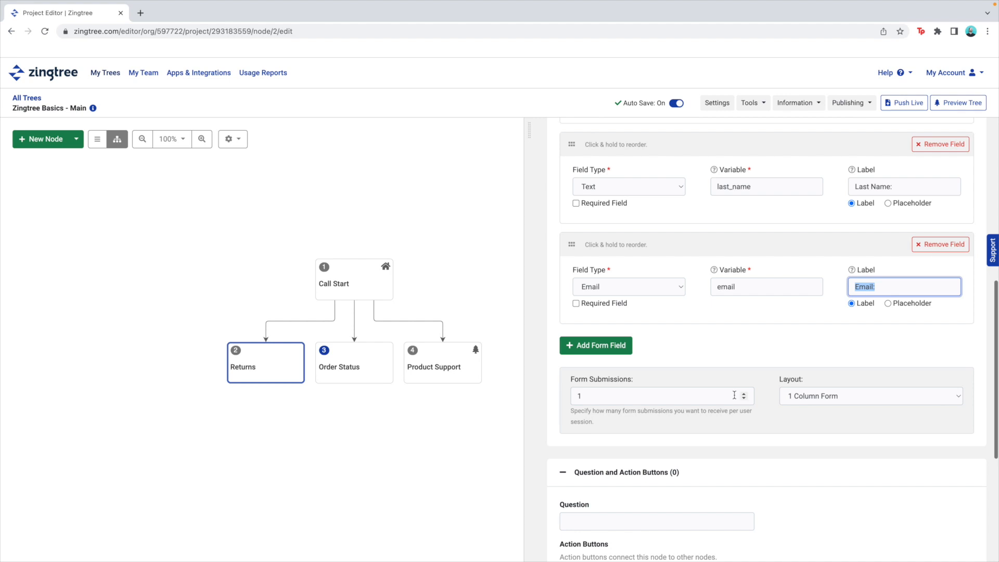
click(593, 346)
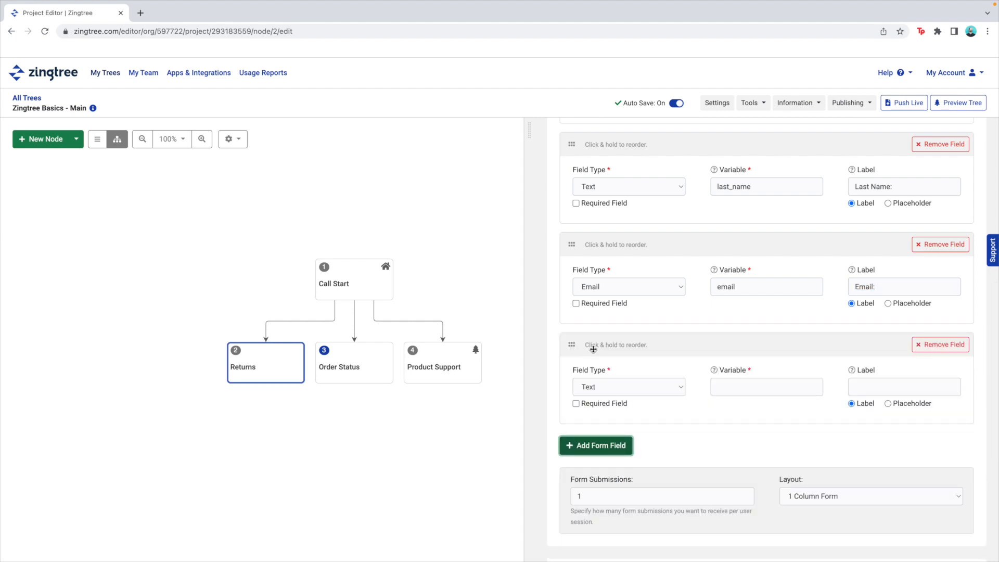
click(681, 390)
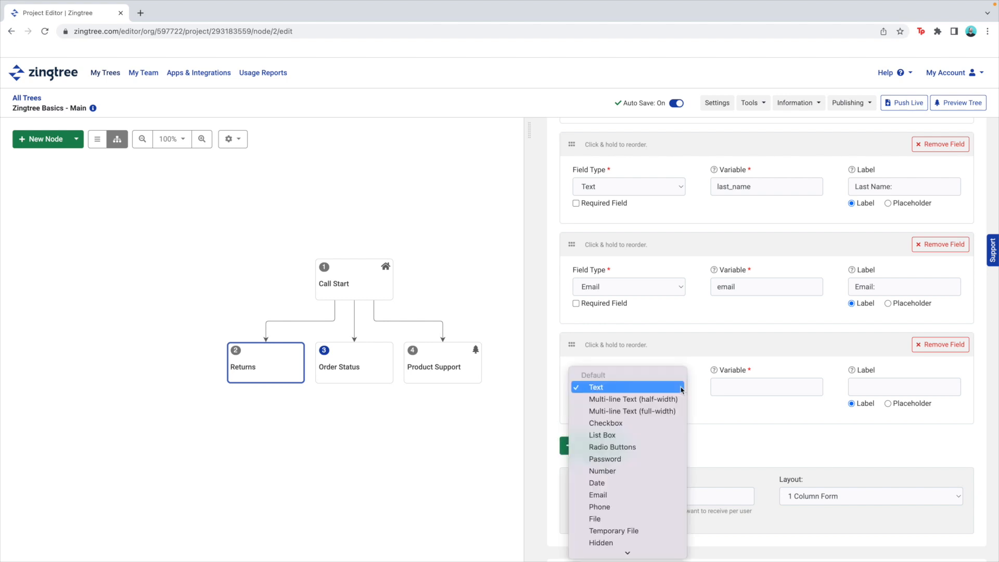
click(650, 473)
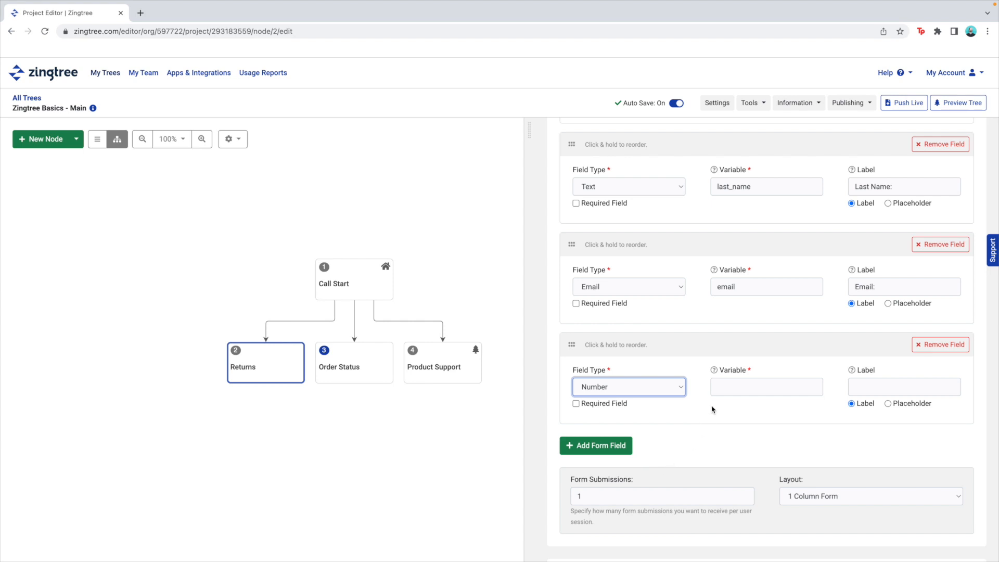
click(719, 386)
text(order_number)
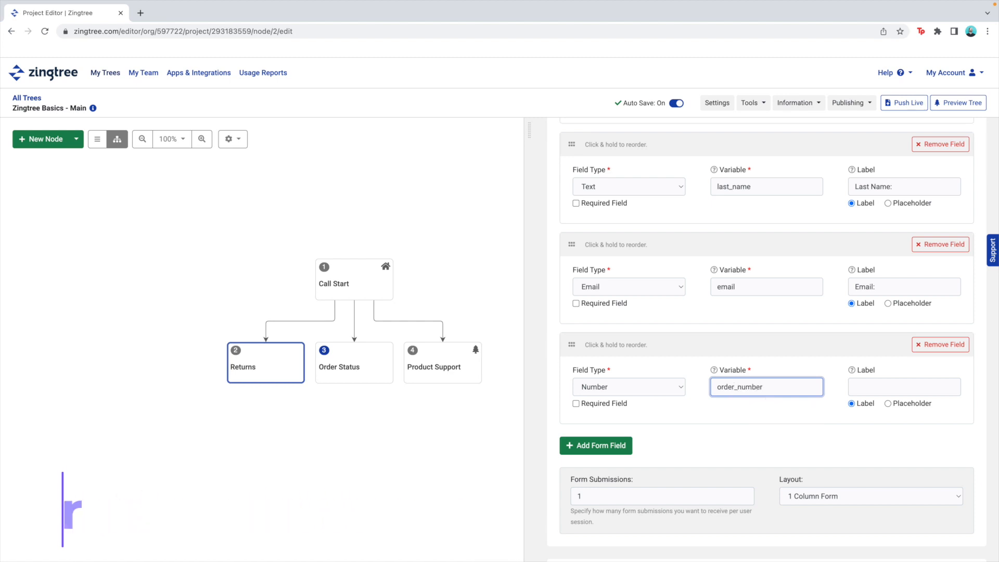
key(Tab)
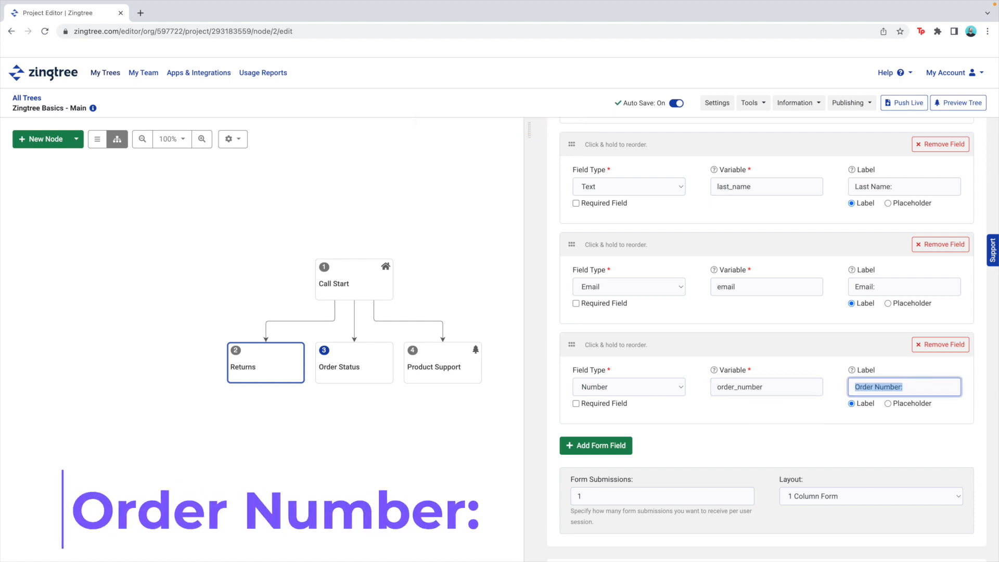
Add a List Box field with variable return_reason, label "Return Reason:" and the options Arrived damaged, Ordered wrong product, Not satisfied and Other.
scroll(767, 339, down, 2)
scroll(766, 338, down, 2)
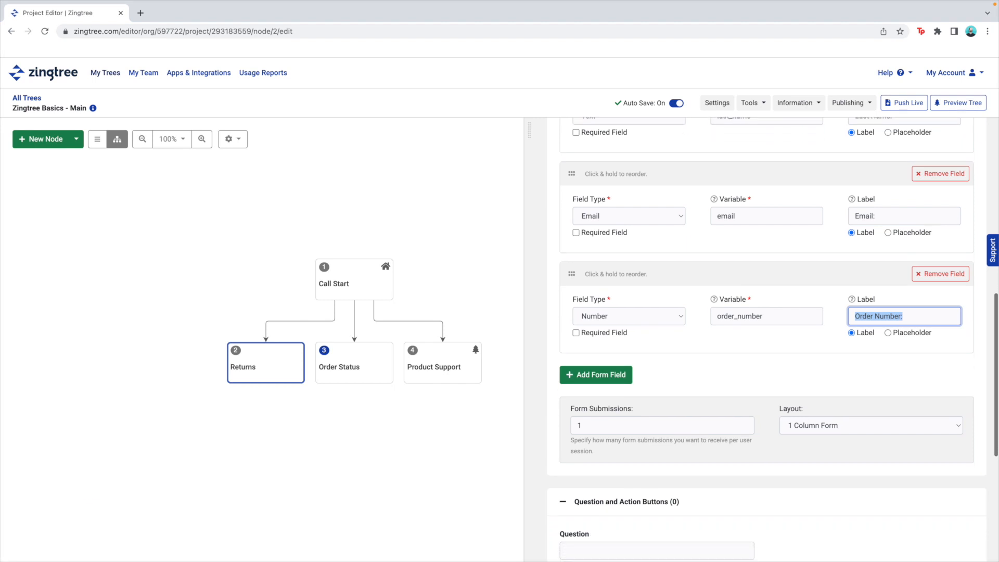
click(605, 365)
scroll(703, 370, down, 3)
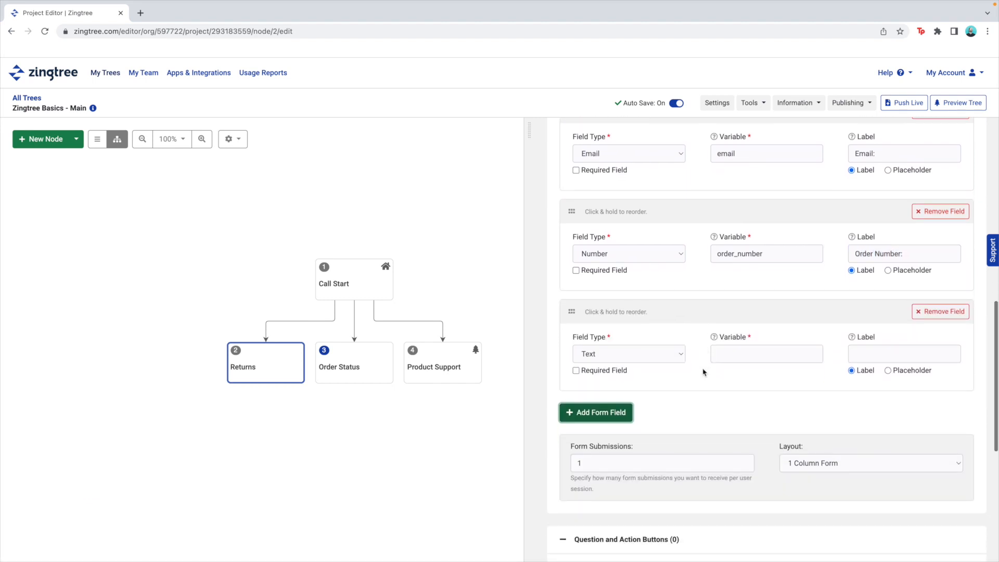
click(683, 322)
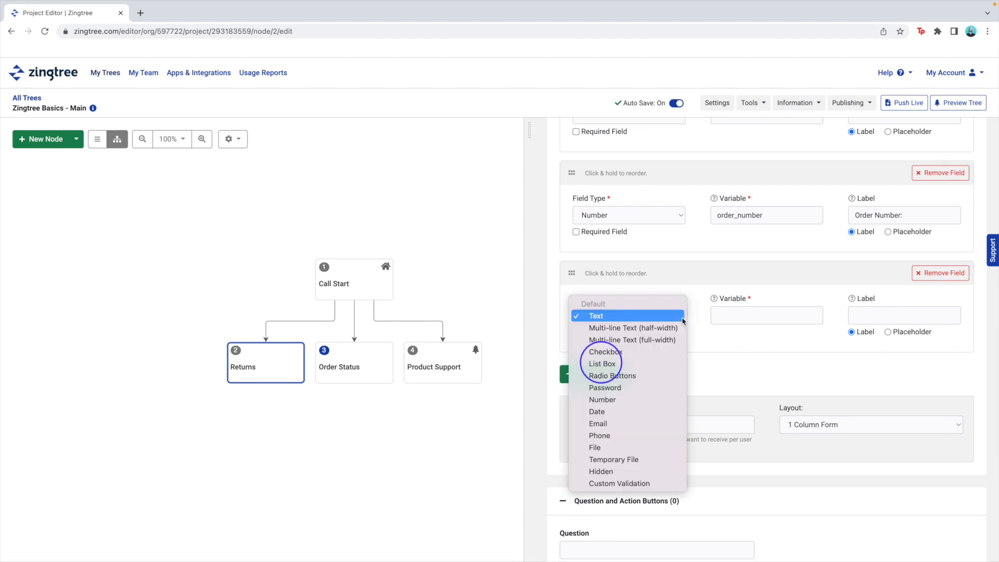
click(663, 366)
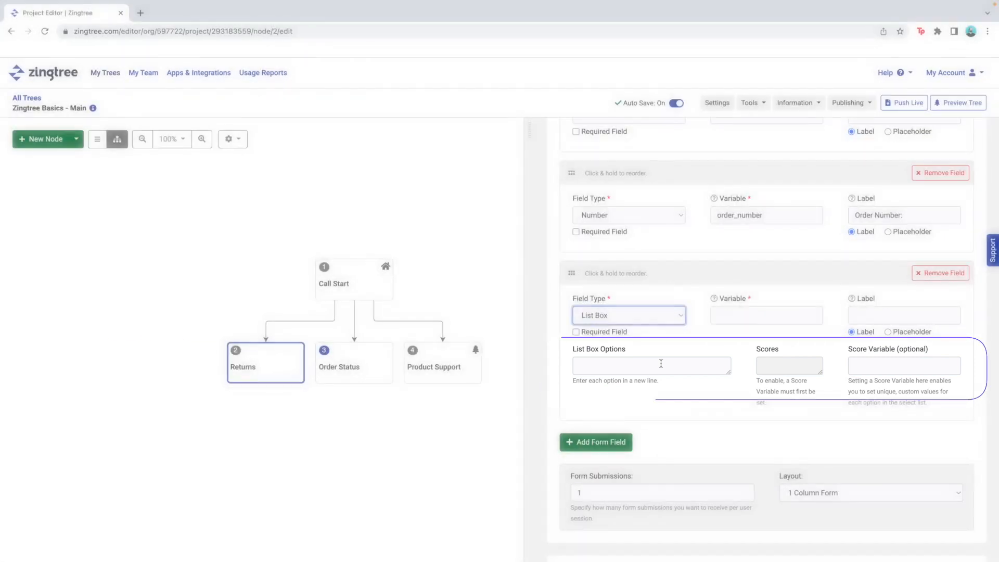
click(716, 316)
text(return_reason)
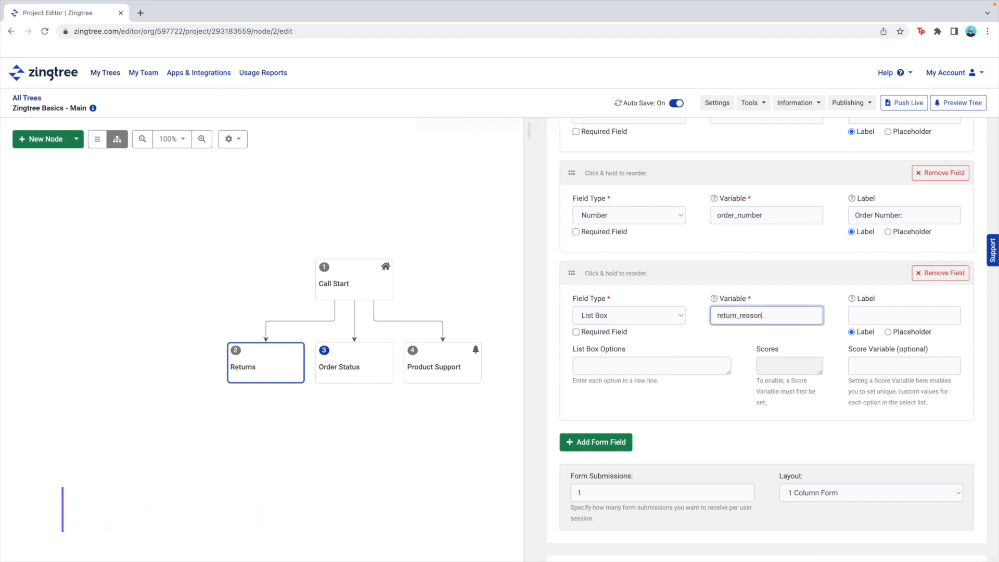
key(Tab)
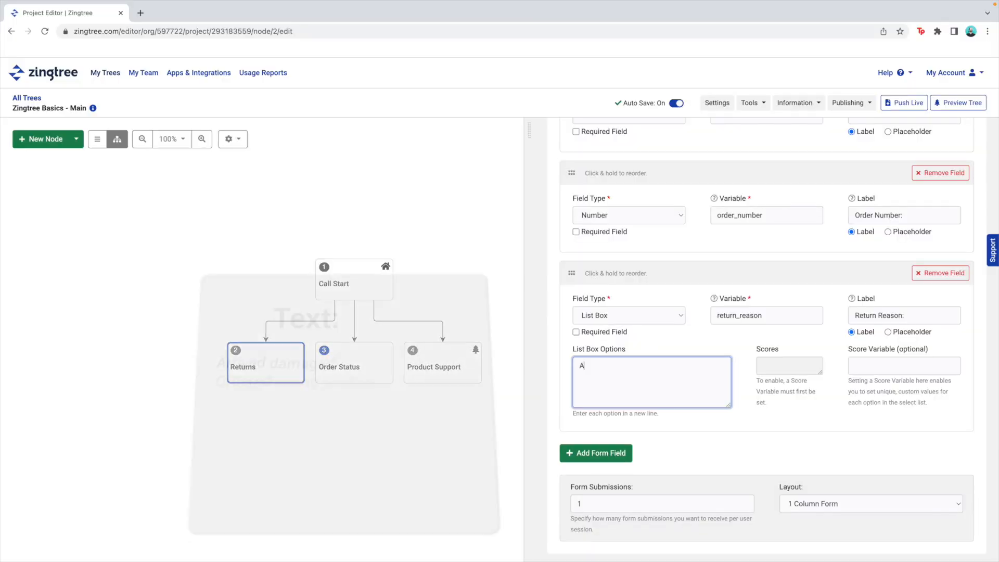
text(rrived damaged)
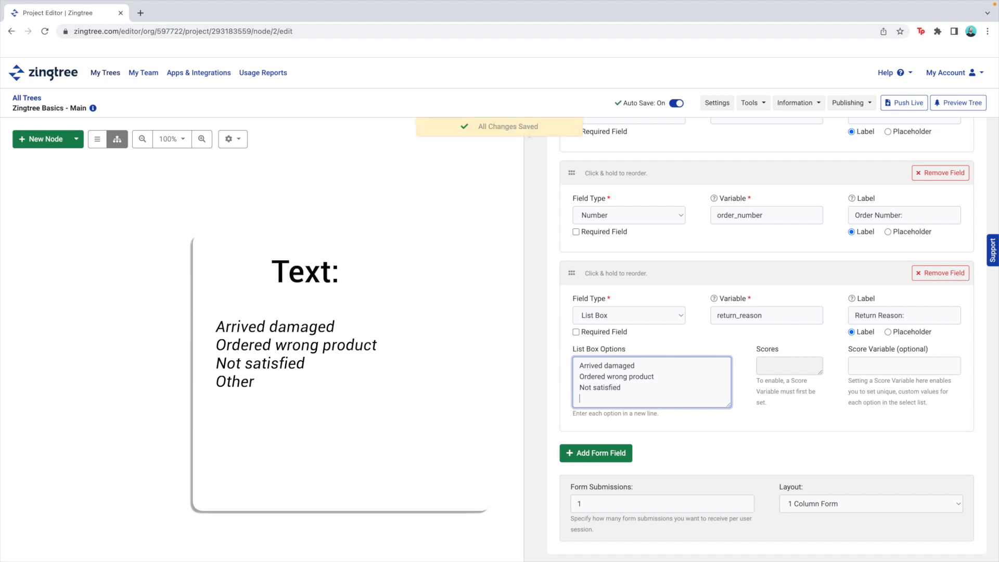
text(Other)
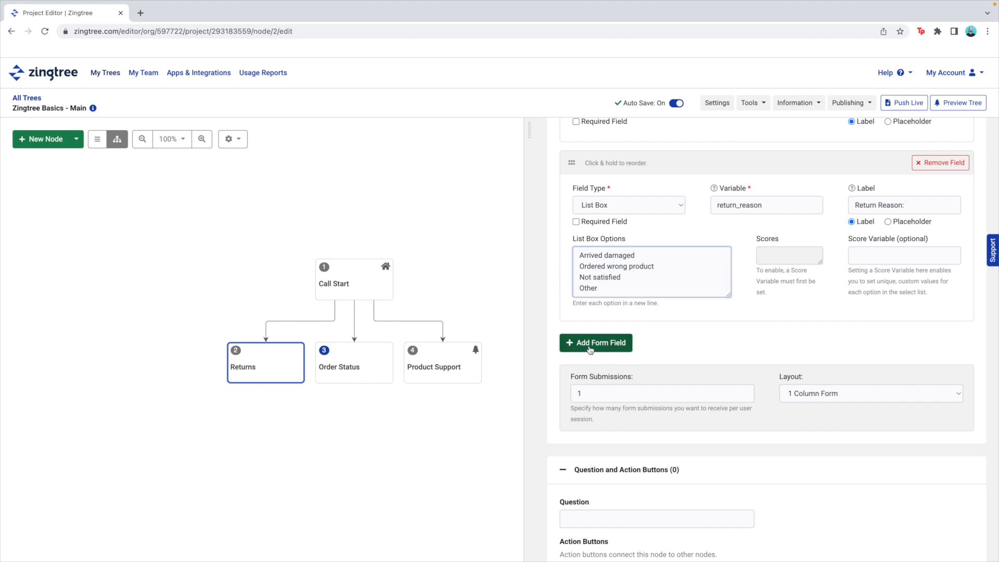
Add a sixth form field of type Radio Buttons with the variable product and the label "Product:".
click(590, 349)
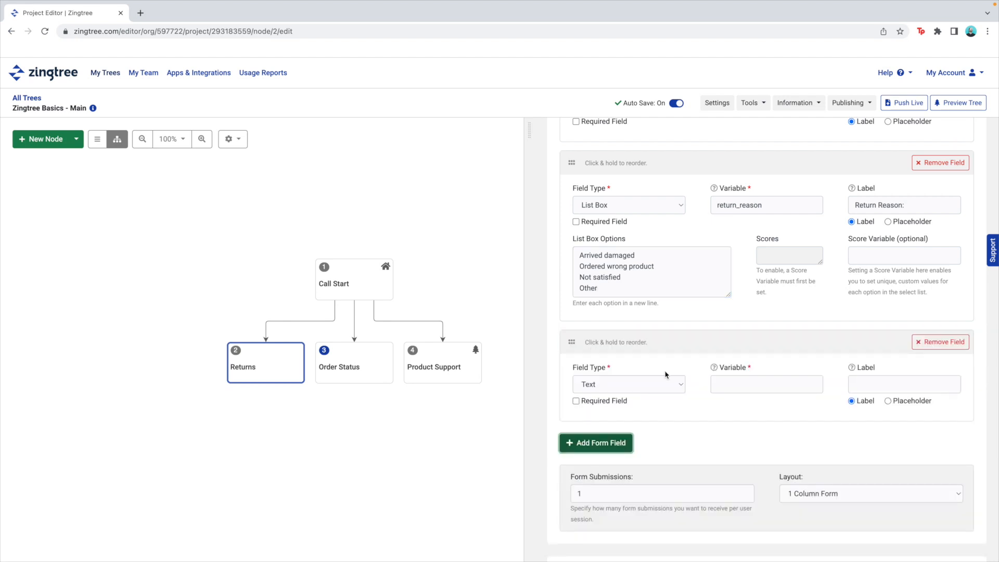
click(682, 385)
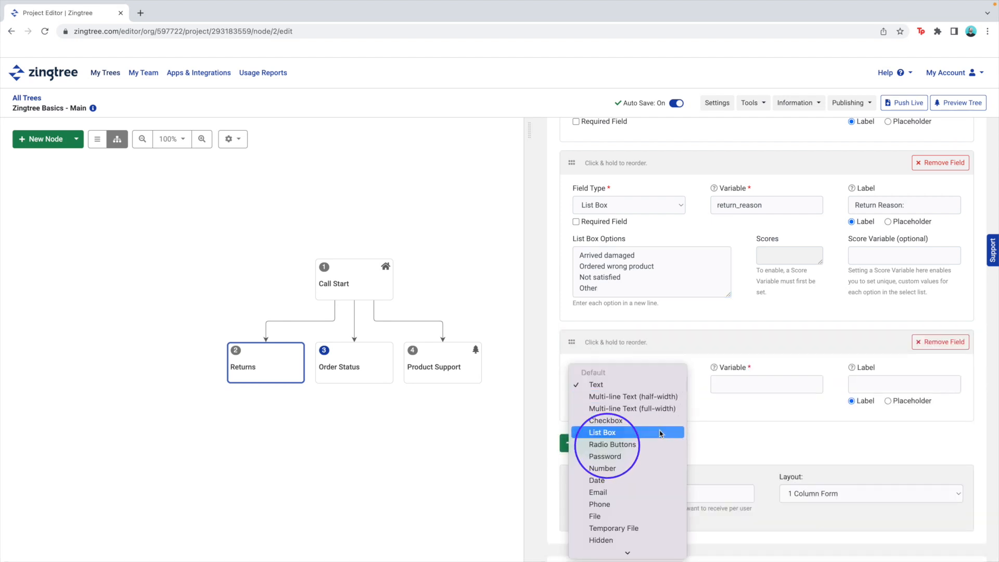
click(657, 446)
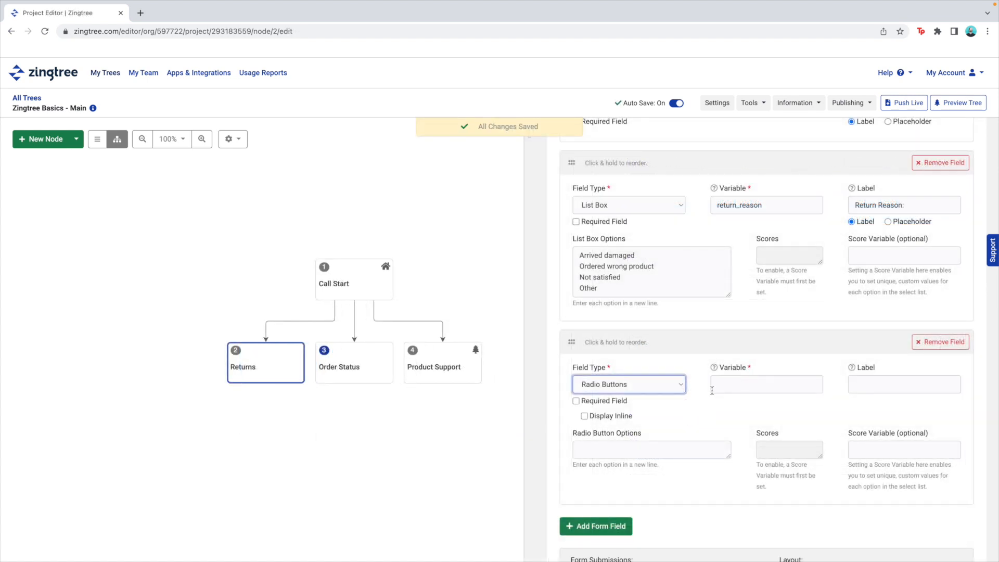
click(717, 385)
text(product)
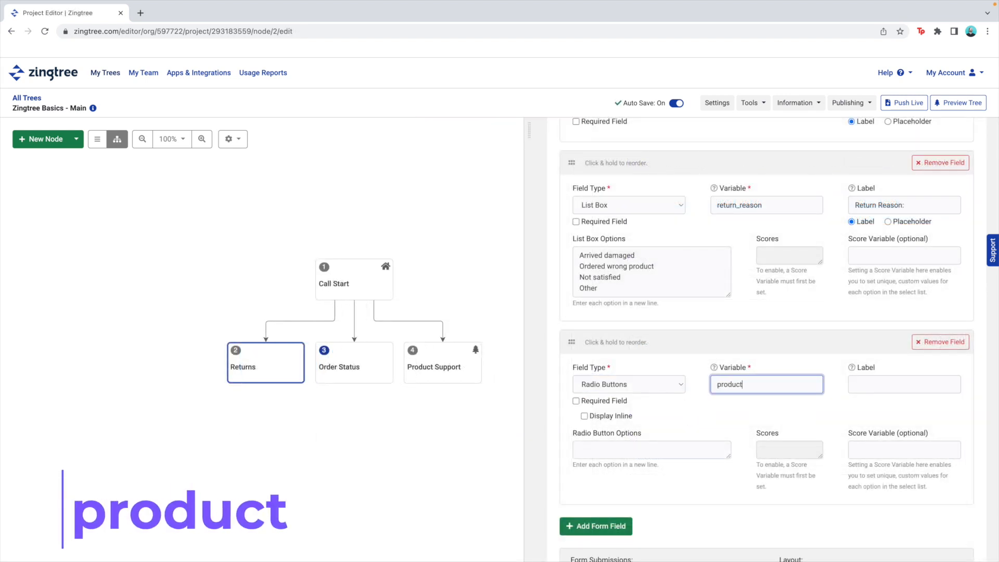
key(Tab)
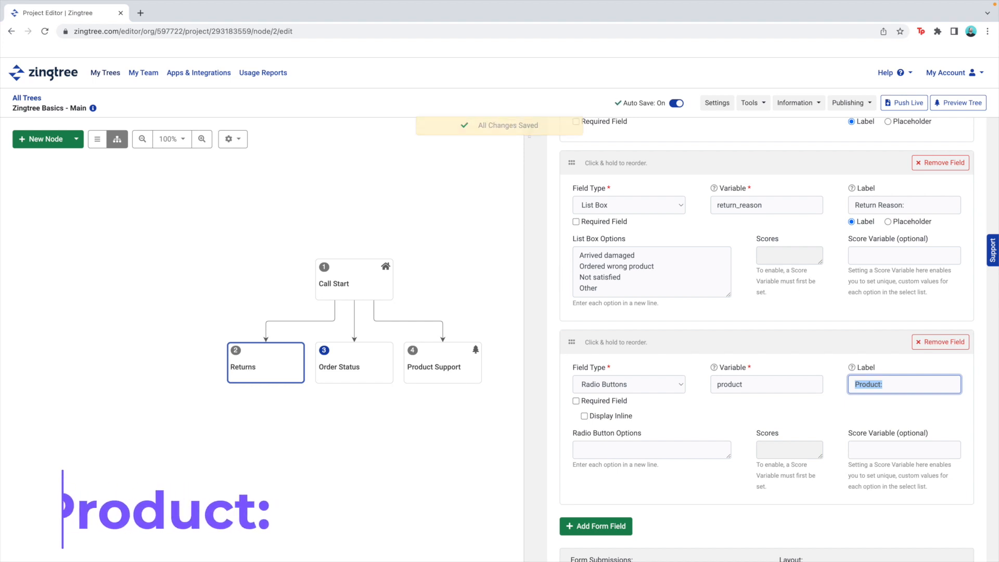
Enter Pixel Pro Widescreen and Portable Display as the product field's radio button options and set them to display inline.
scroll(767, 339, down, 2)
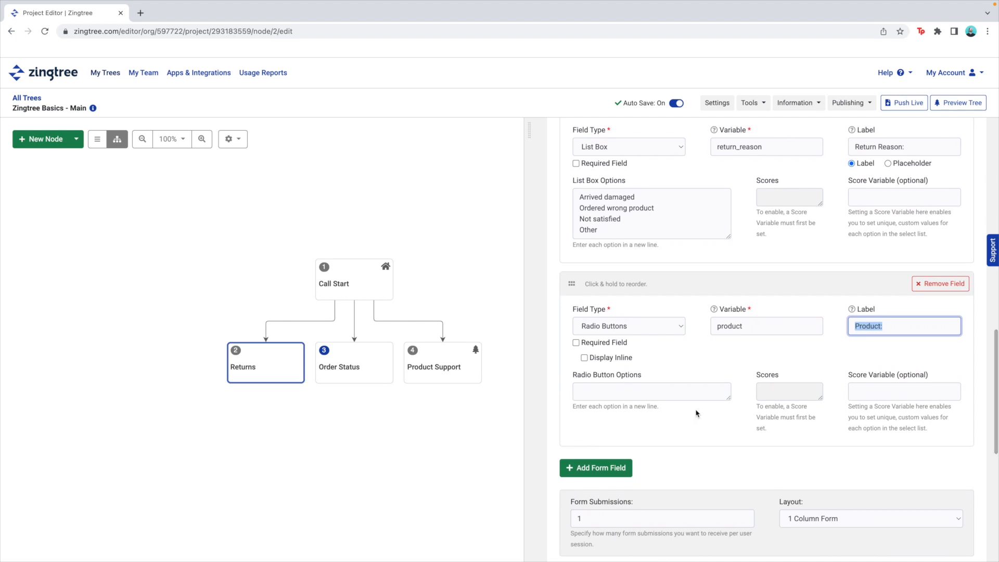
click(605, 391)
text(Pi)
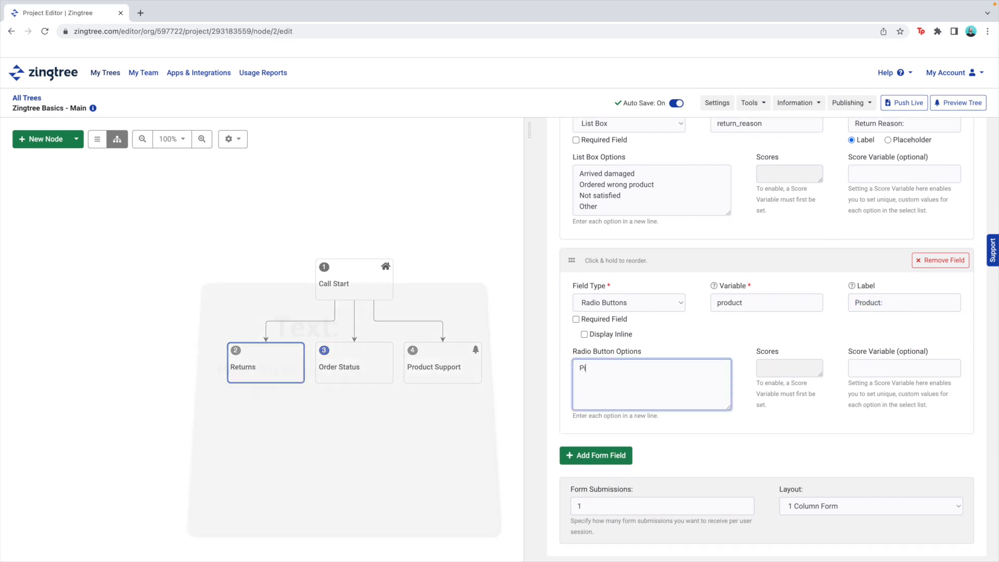
text(xel Pro Widescreen)
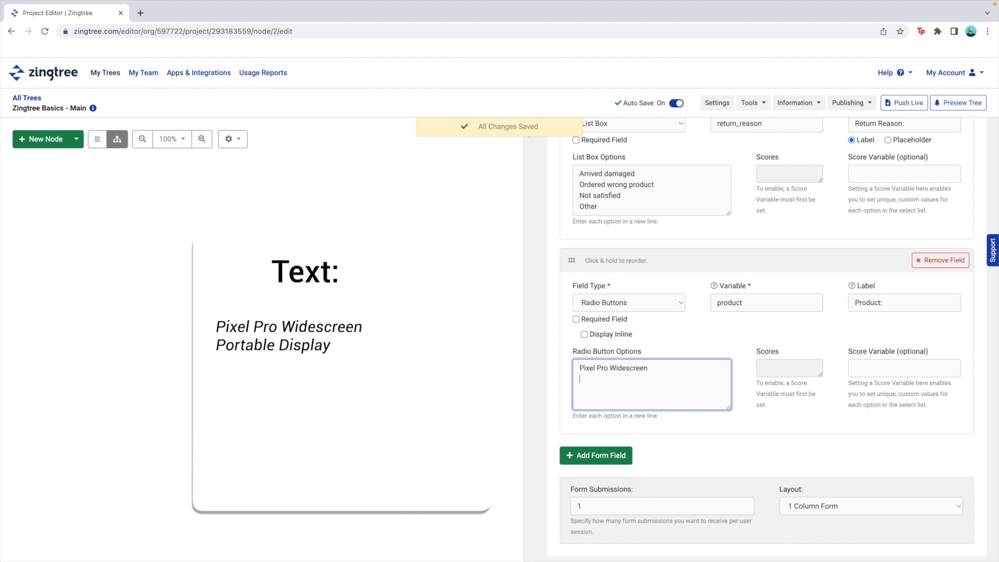
text(Display)
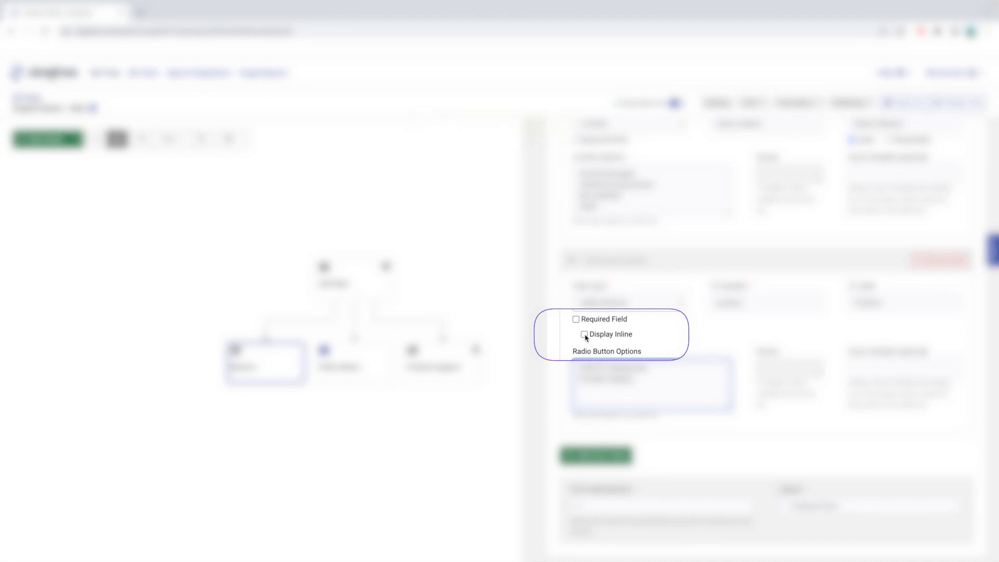
click(585, 334)
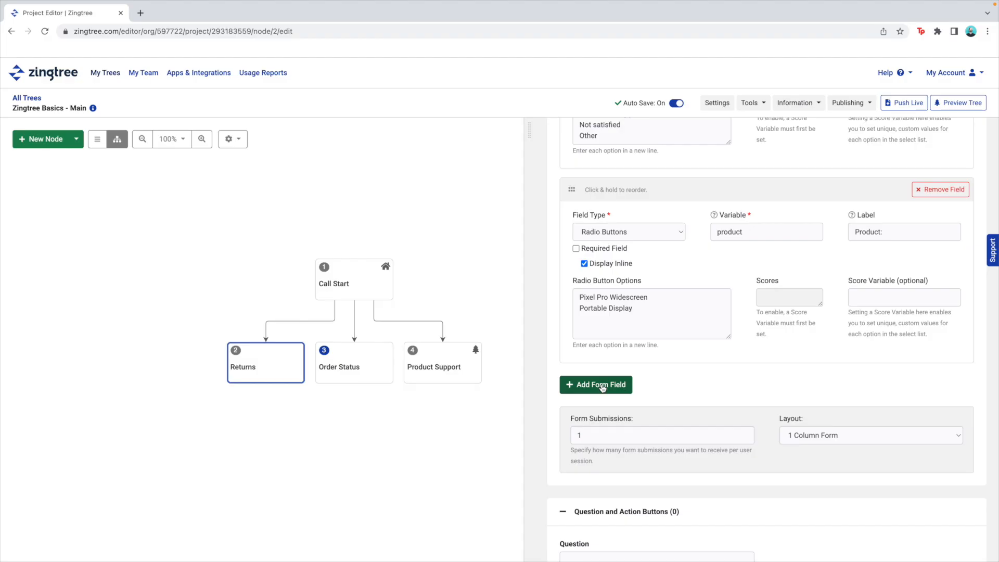
Add two more form fields and make the first a List Box with the variable type and the label "Type:".
click(602, 385)
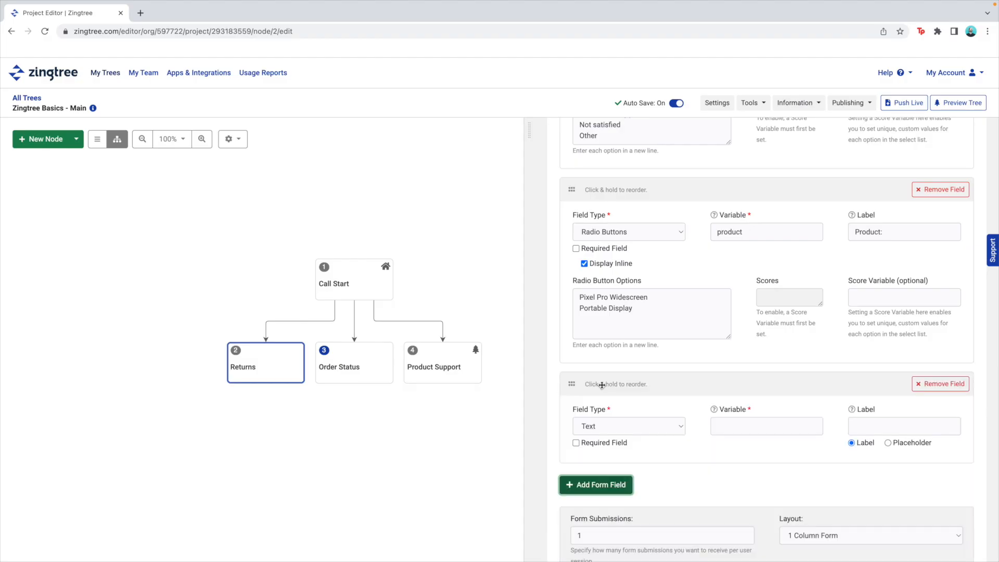
click(594, 489)
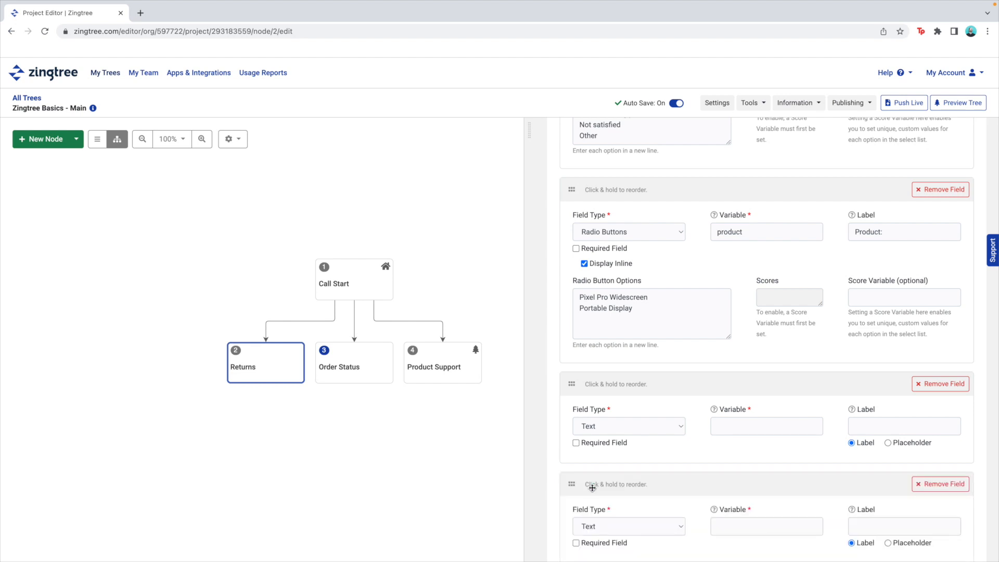
scroll(593, 487, down, 2)
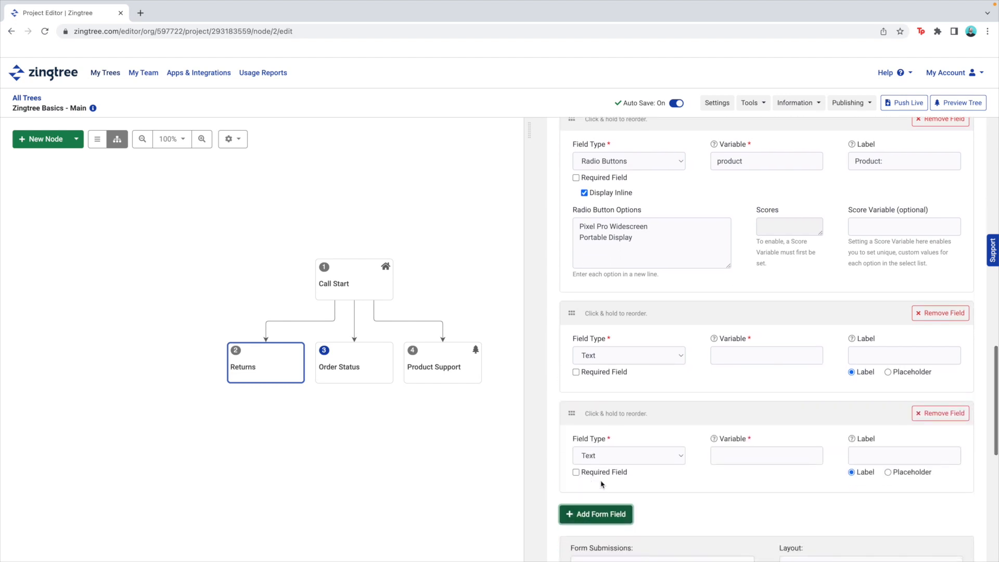
click(681, 359)
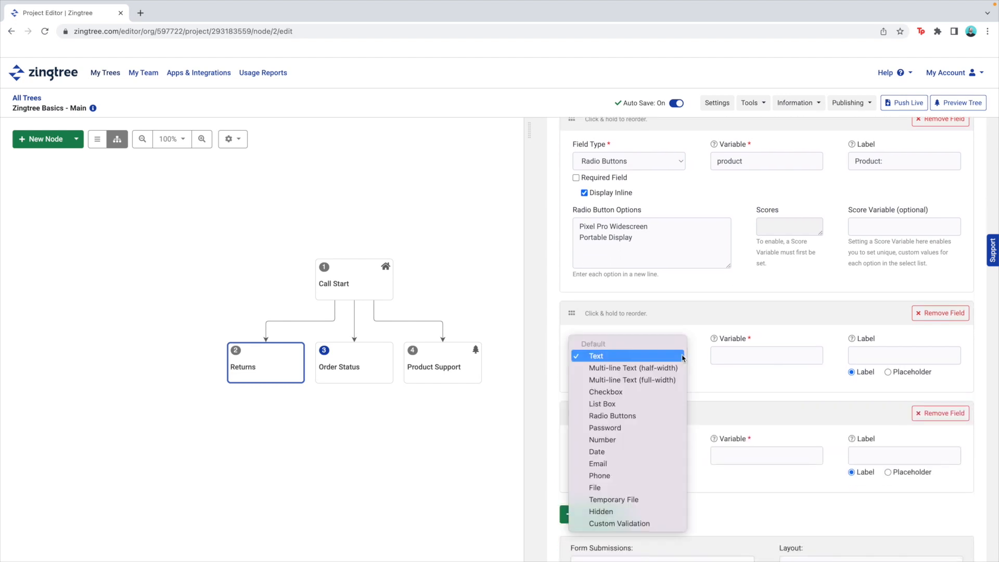
click(676, 405)
click(744, 357)
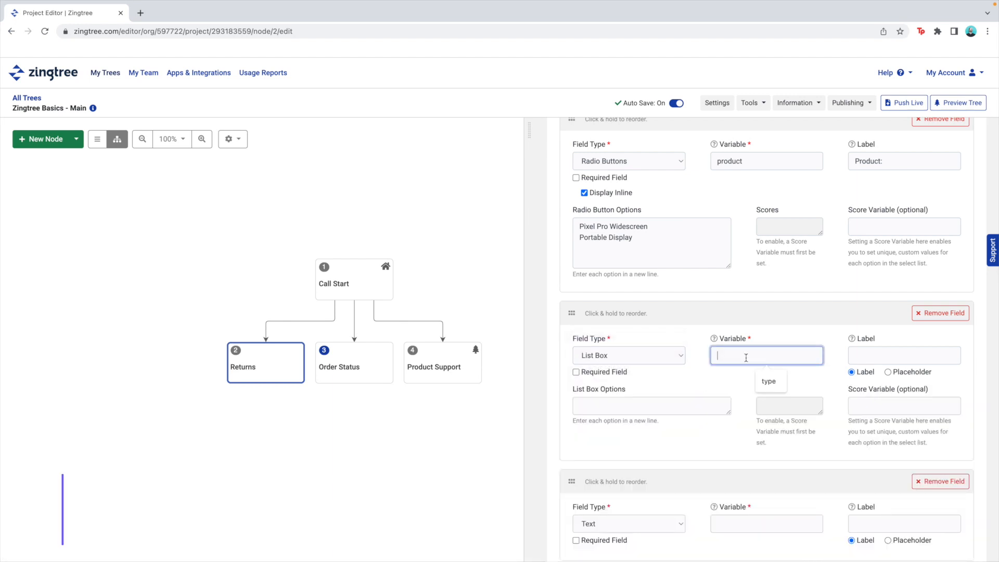
text(type)
key(Tab)
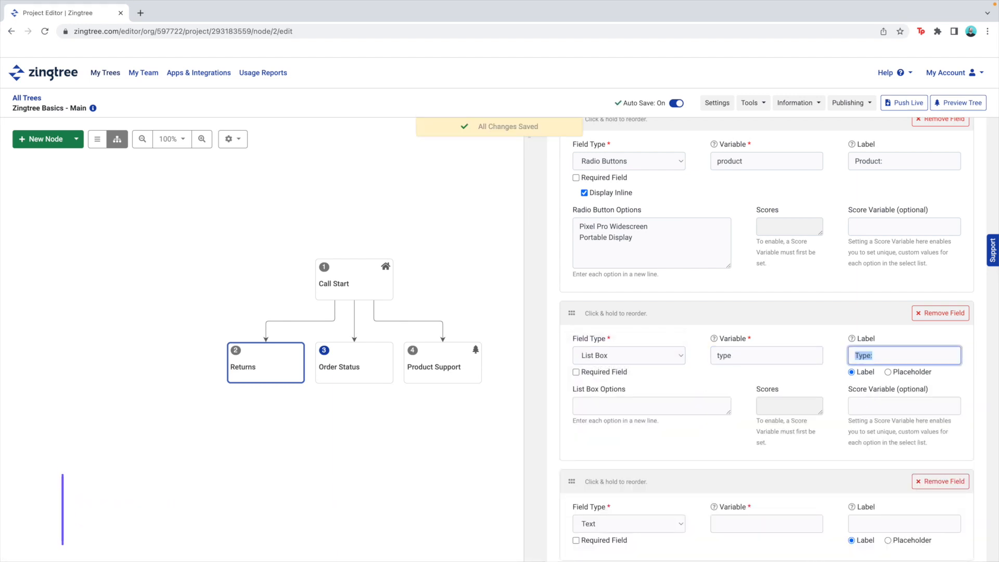
Enter Return and Exchange and Return and Refund as separate list box options of the type field.
click(643, 403)
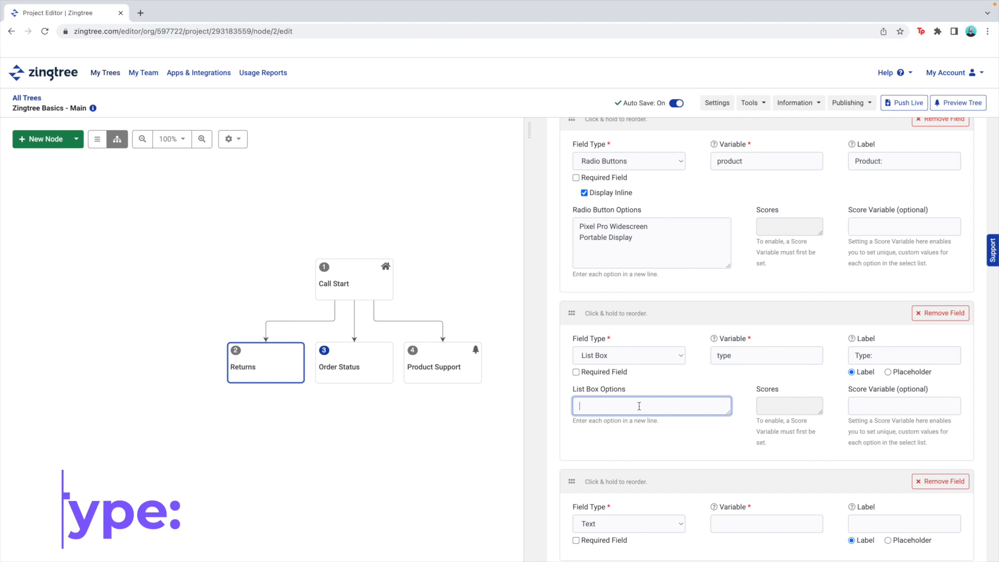
text(Return and Exchange Ret)
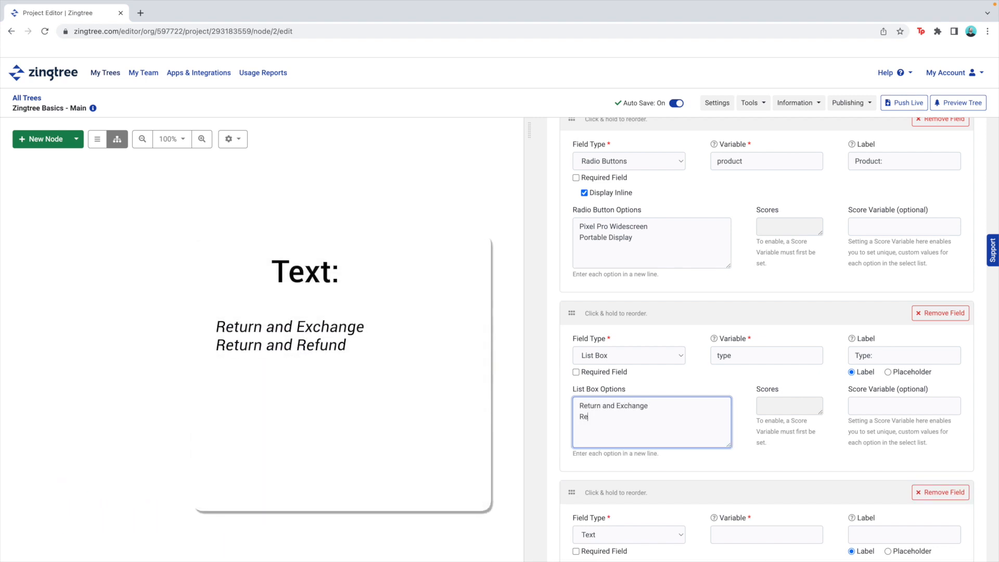
text(urn and Refund)
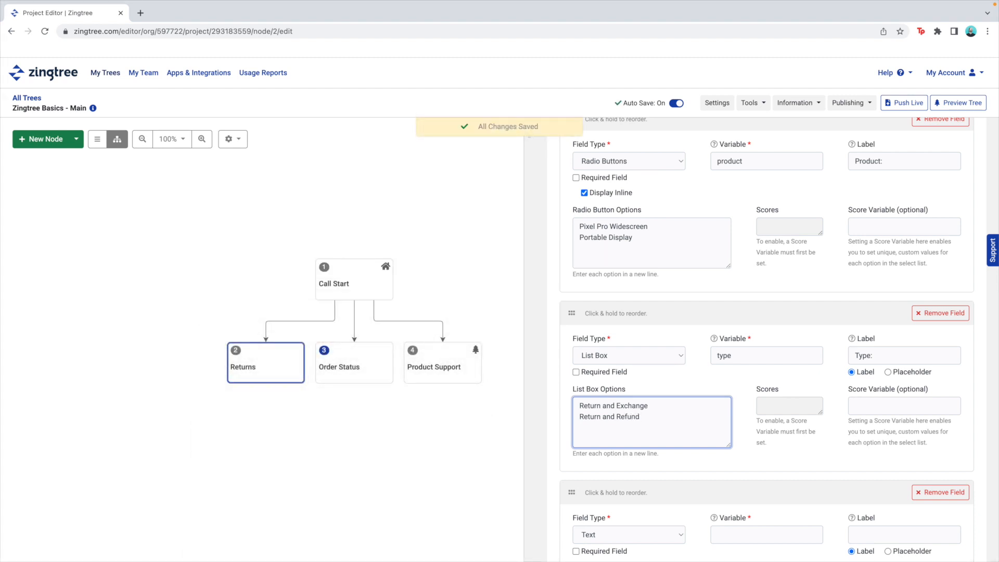
scroll(759, 338, down, 2)
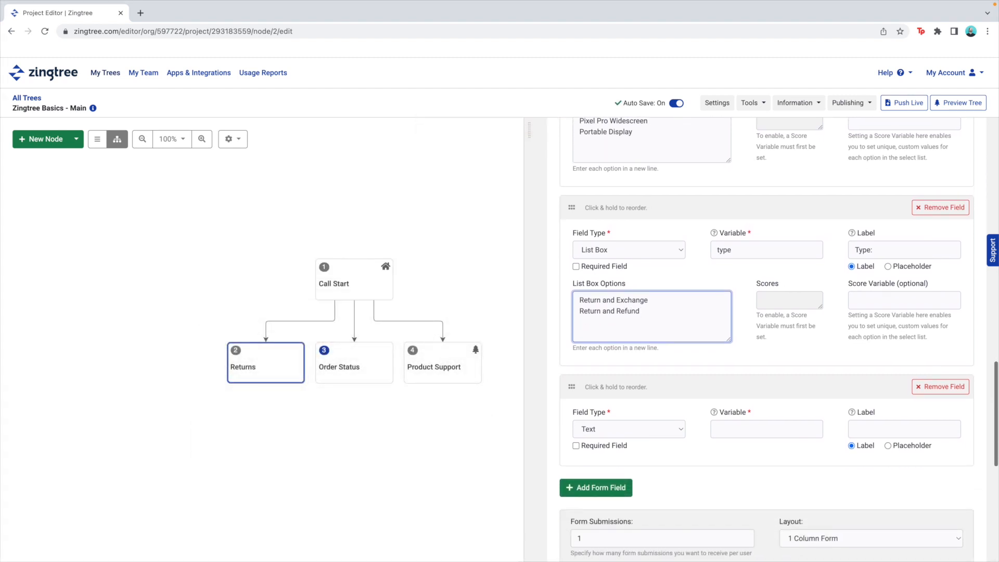
scroll(639, 410, down, 1)
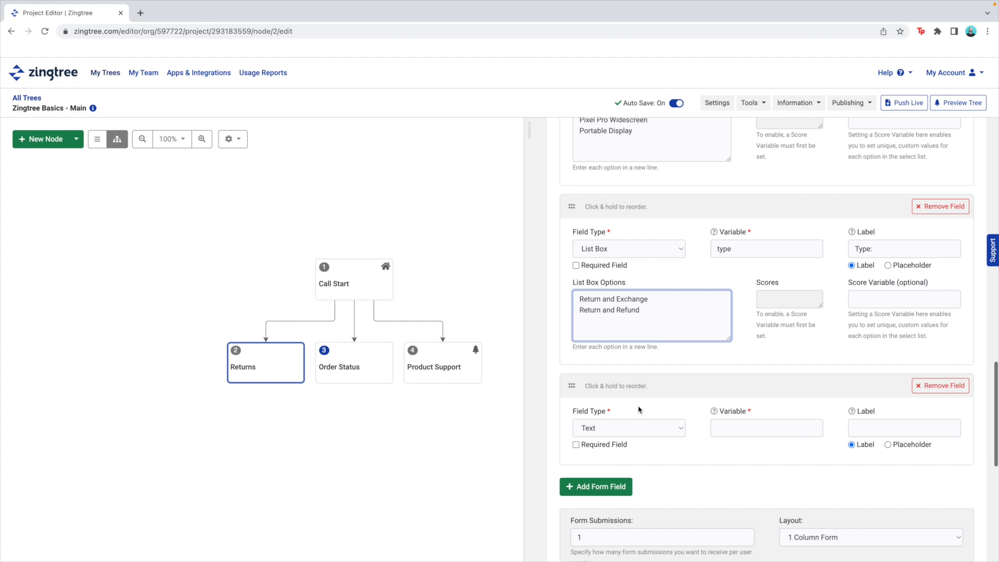
Make the eighth form field a Number field with the variable days_since_purchase and the label "Days Since Purchase:".
click(669, 433)
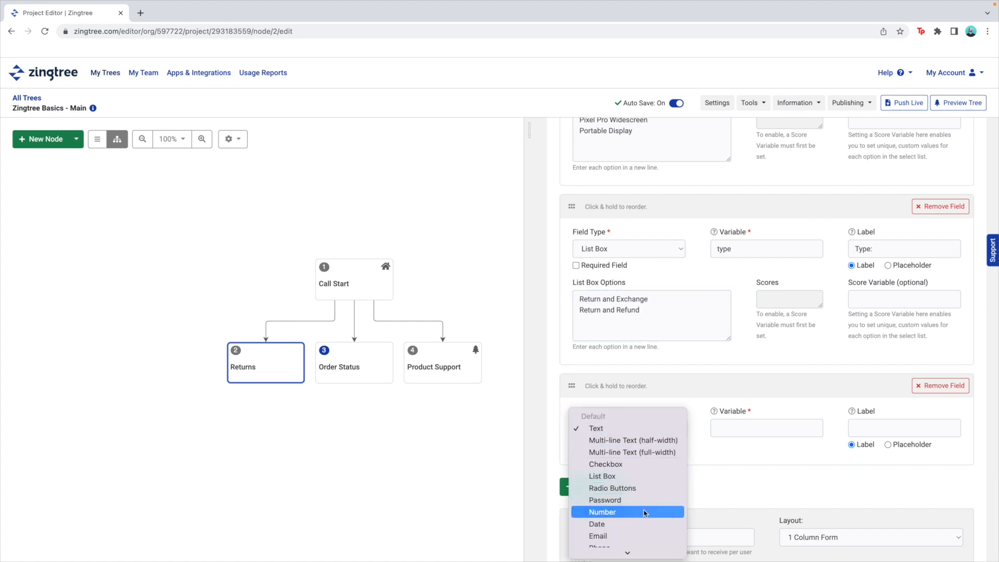
click(729, 455)
click(748, 429)
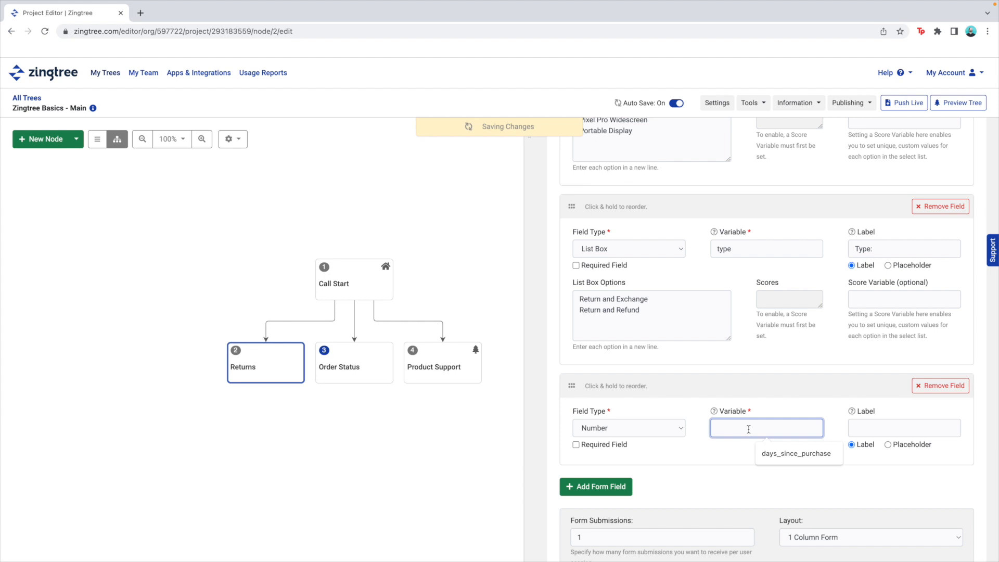
text(days_since)
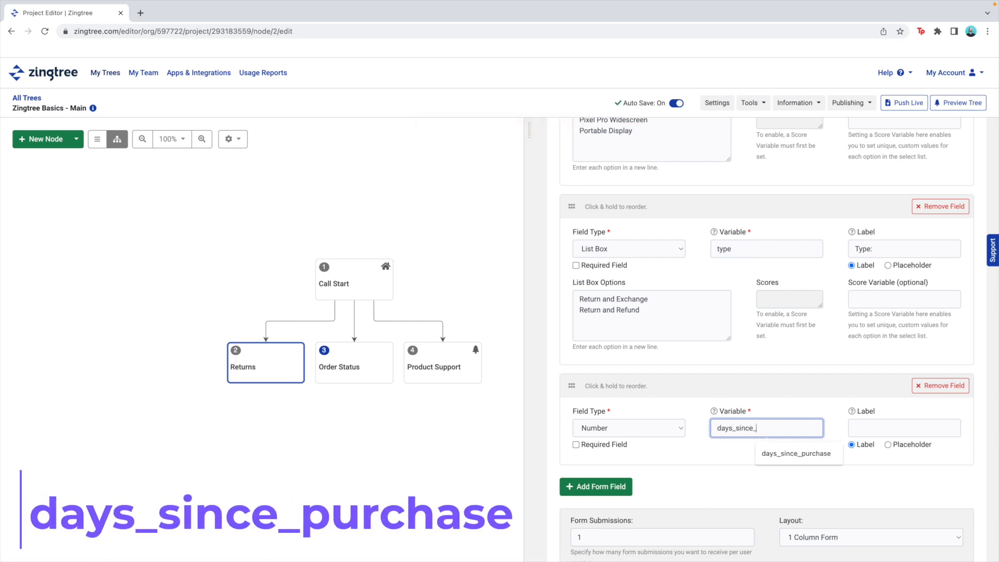
text(_purchase)
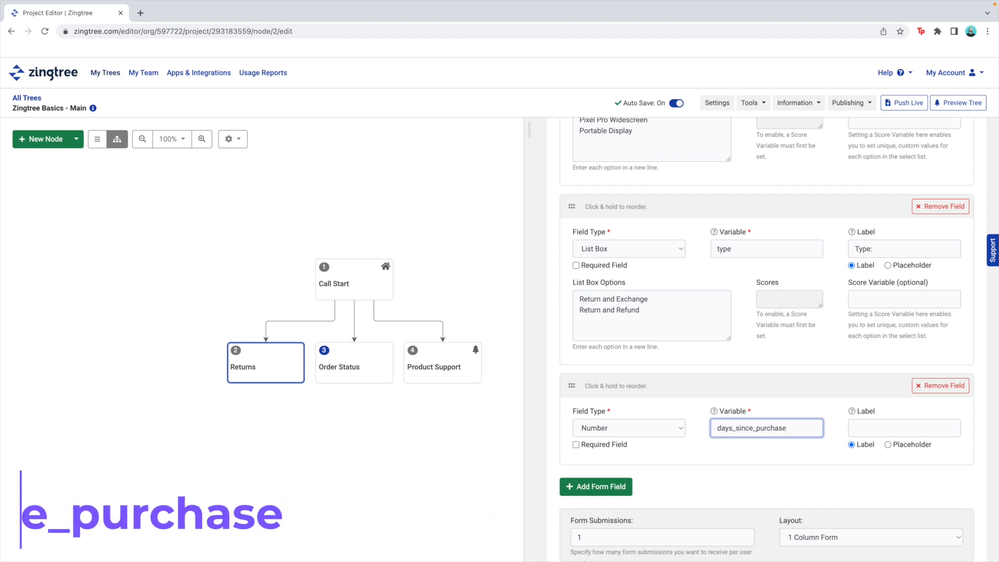
key(Tab)
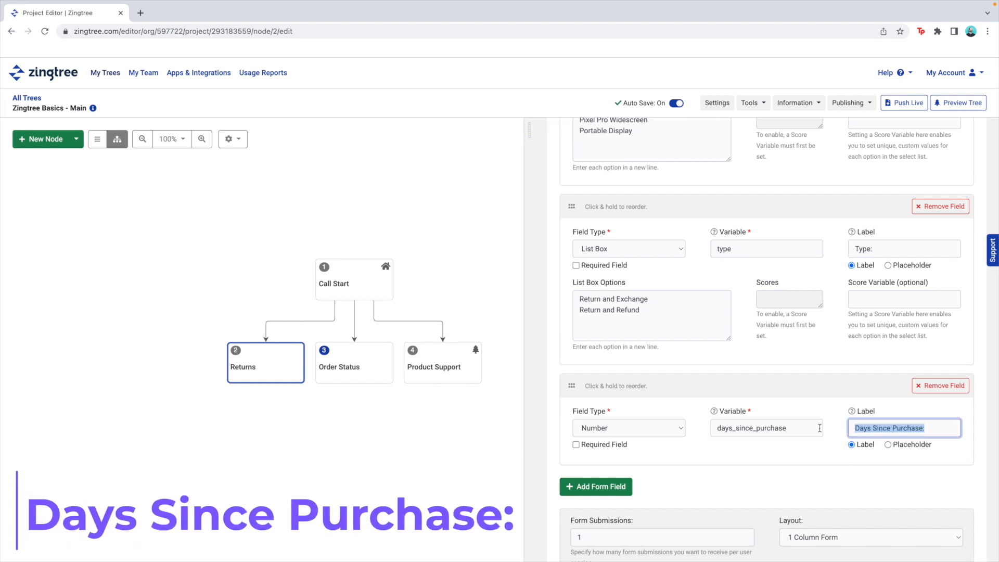
Preview the Returns node with its agent instruction and data collection form fields.
scroll(820, 428, up, 2)
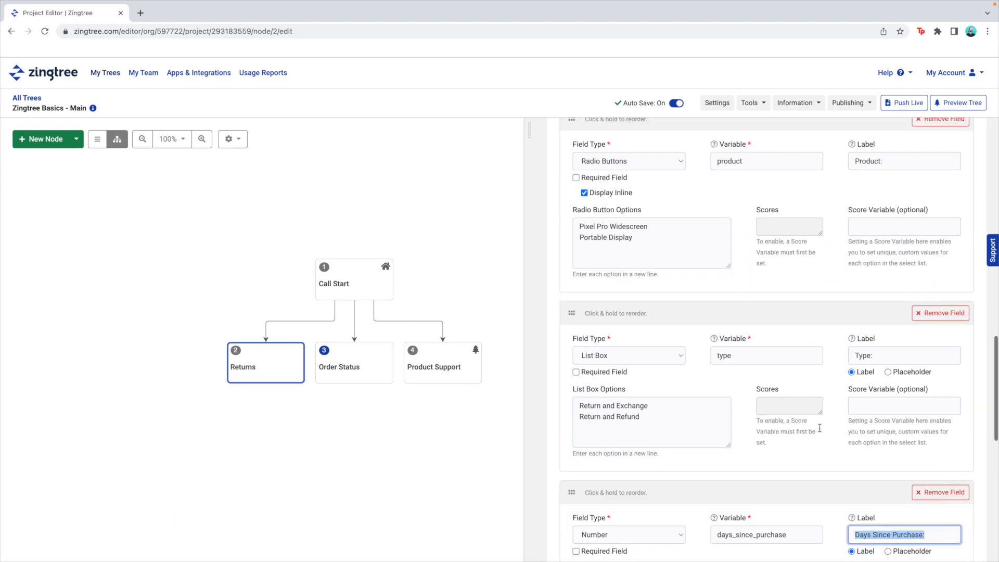
scroll(819, 428, up, 11)
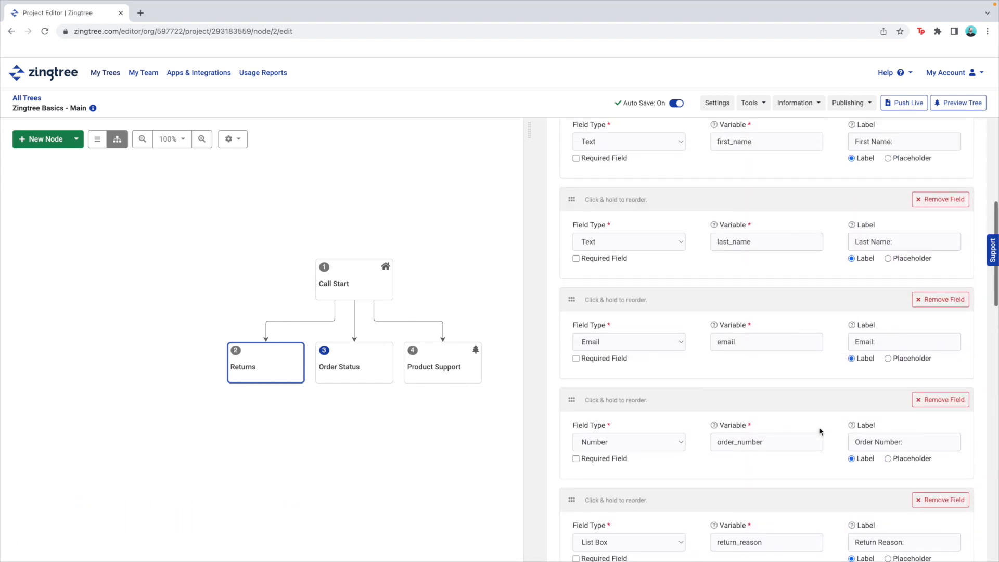
scroll(819, 431, up, 7)
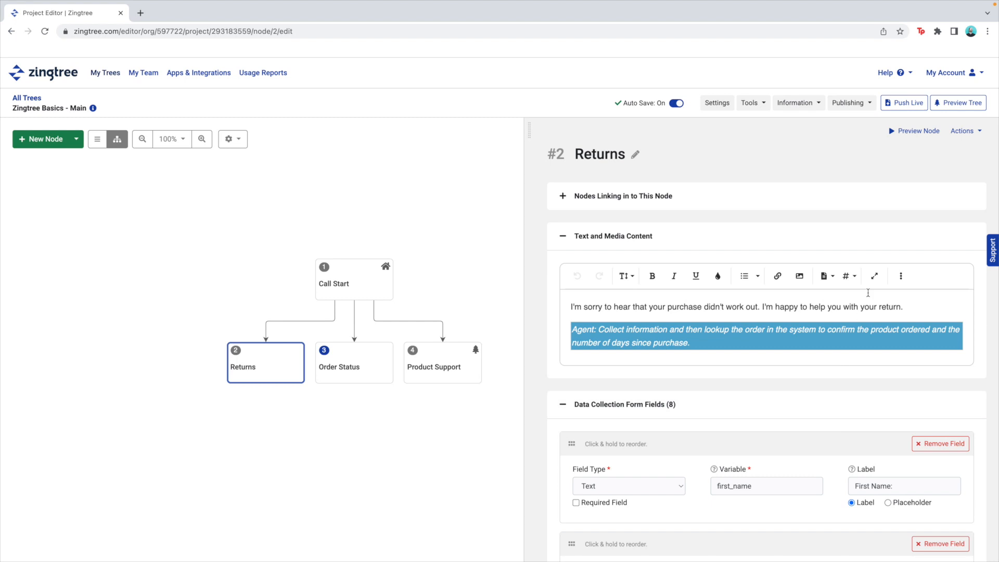
click(916, 130)
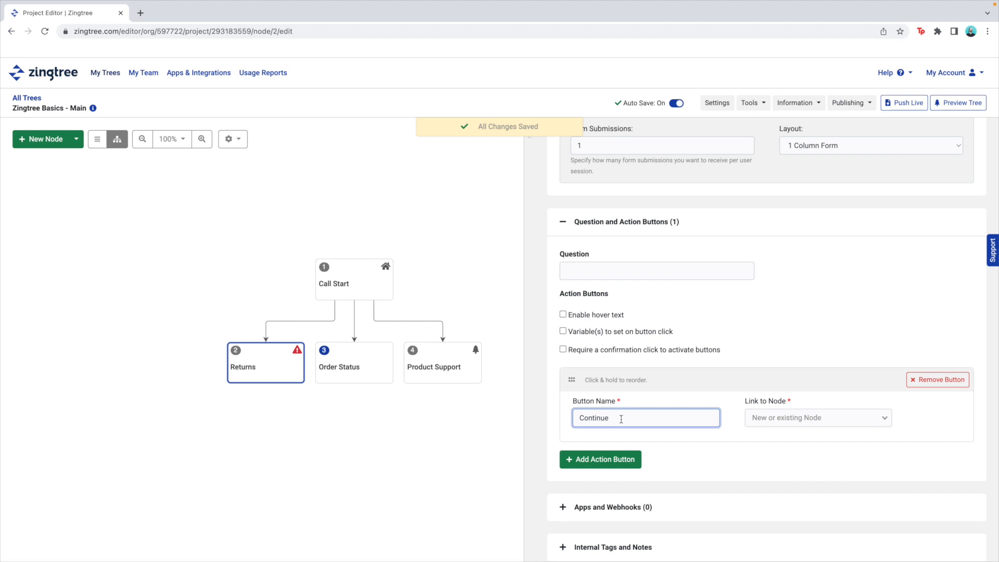
Link the Returns node's Continue action button to a new node named Continue.
click(887, 420)
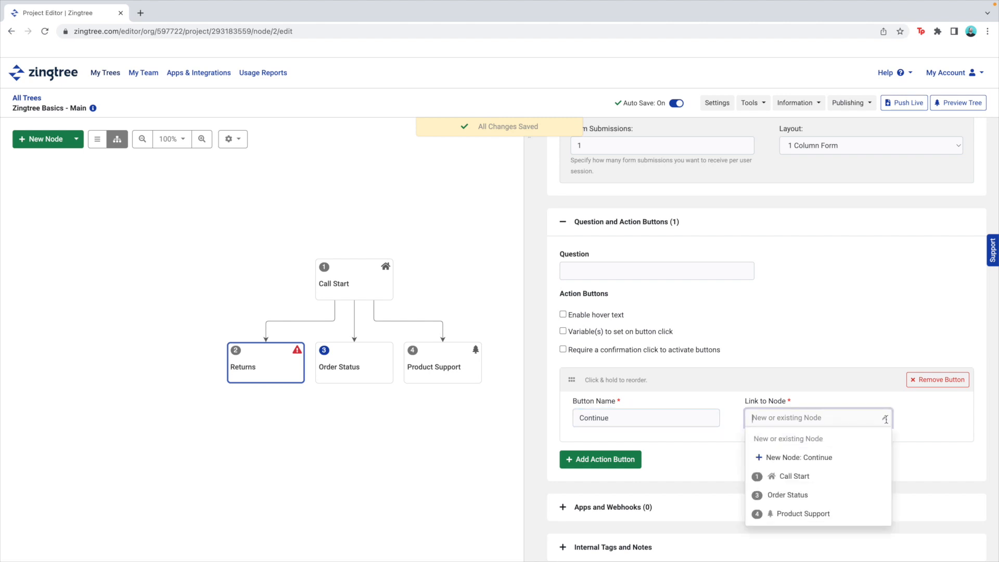
click(852, 460)
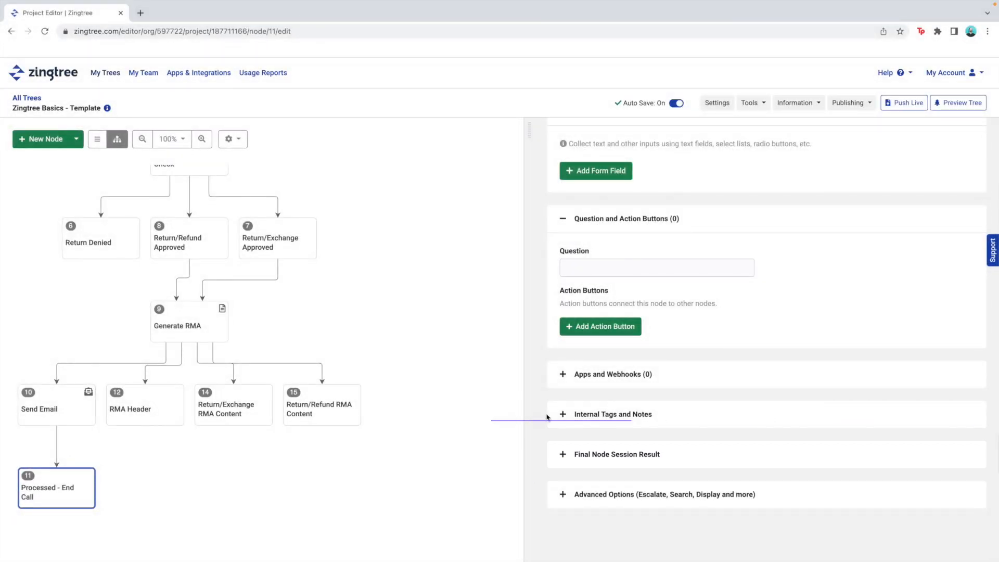
Set the final node session result of the Processed - End Call node to Success.
click(579, 454)
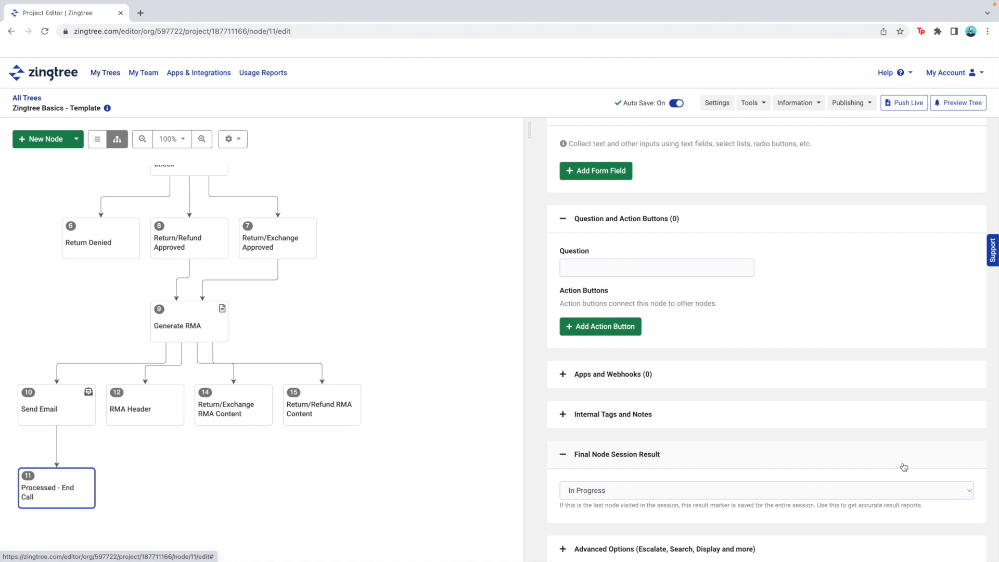
click(966, 492)
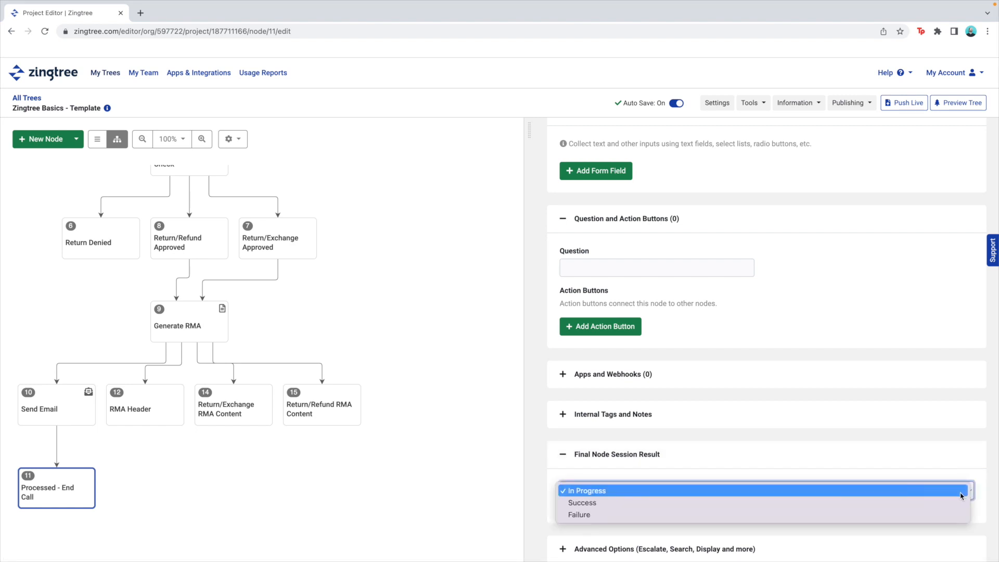
key(Escape)
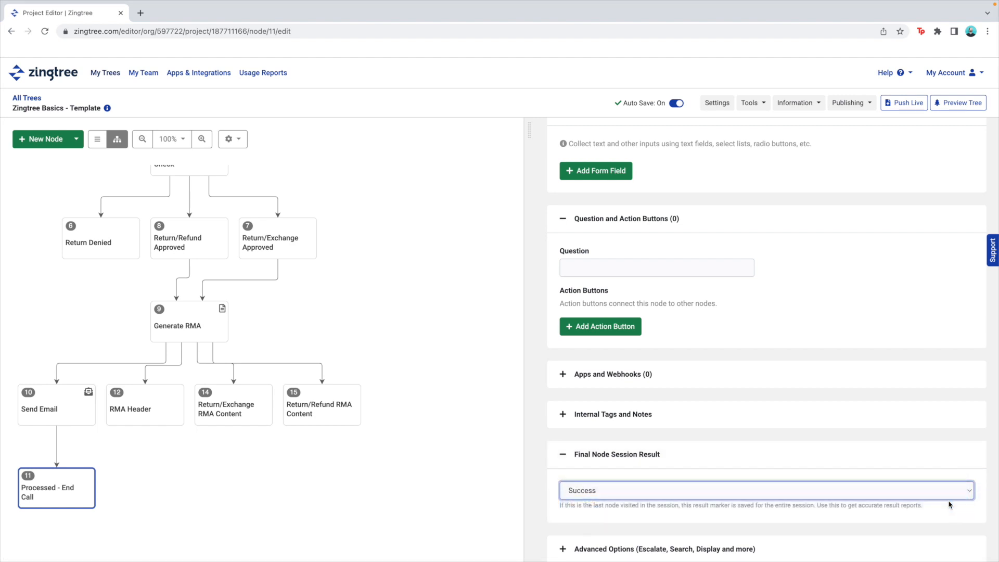